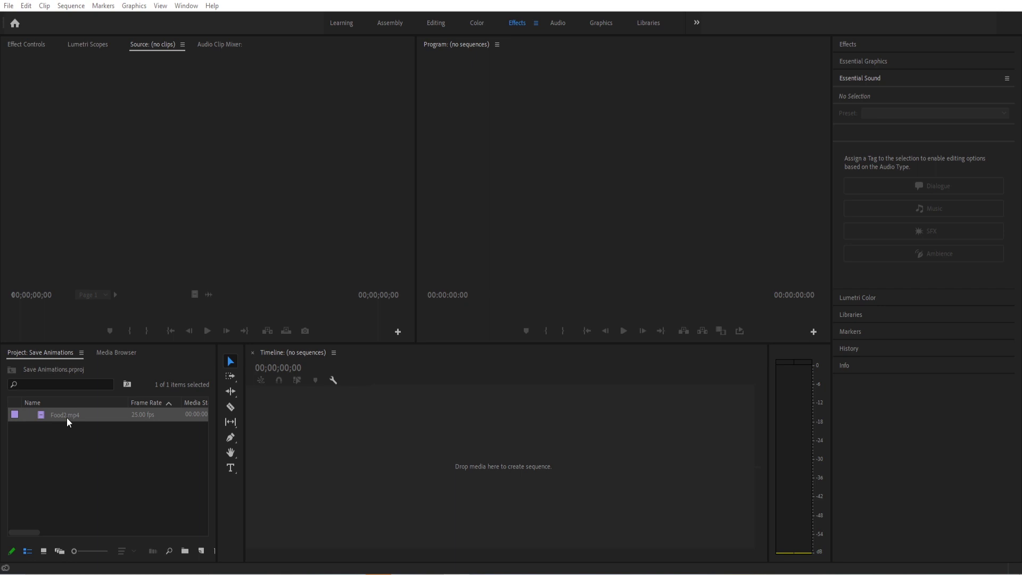
Build a Food2 sequence from Food2.mp4, play its opening, and widen the Project panel
{"action": "left_click_drag", "start_coordinate": [66, 417], "coordinate": [349, 474]}
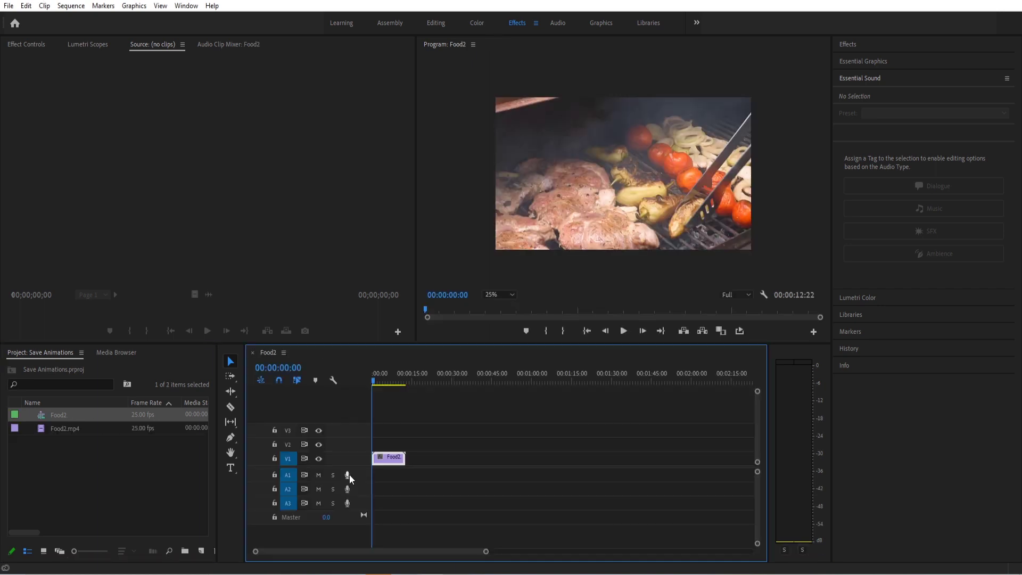
{"action": "key", "text": "space"}
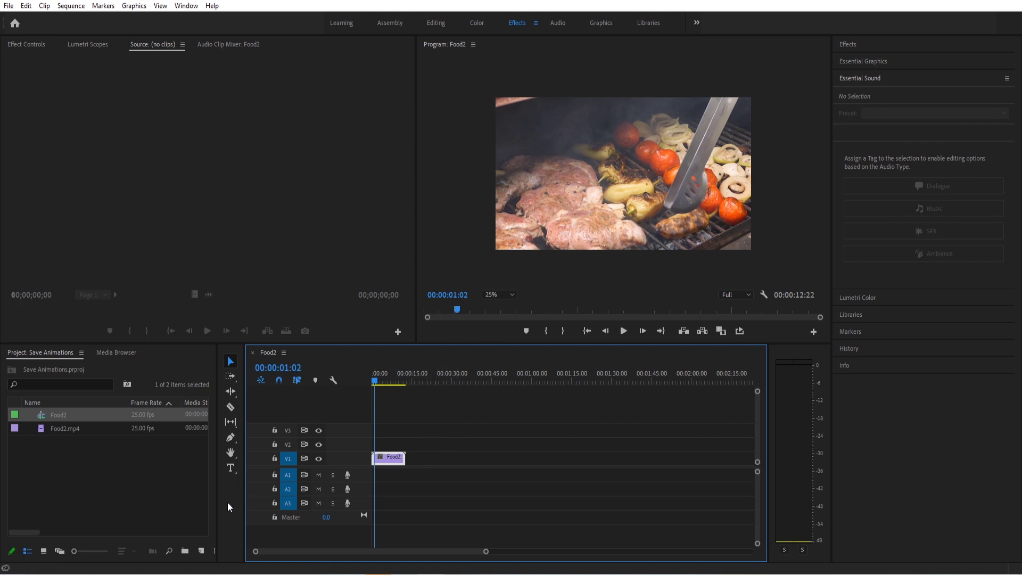
{"action": "left_click_drag", "start_coordinate": [217, 541], "coordinate": [234, 535]}
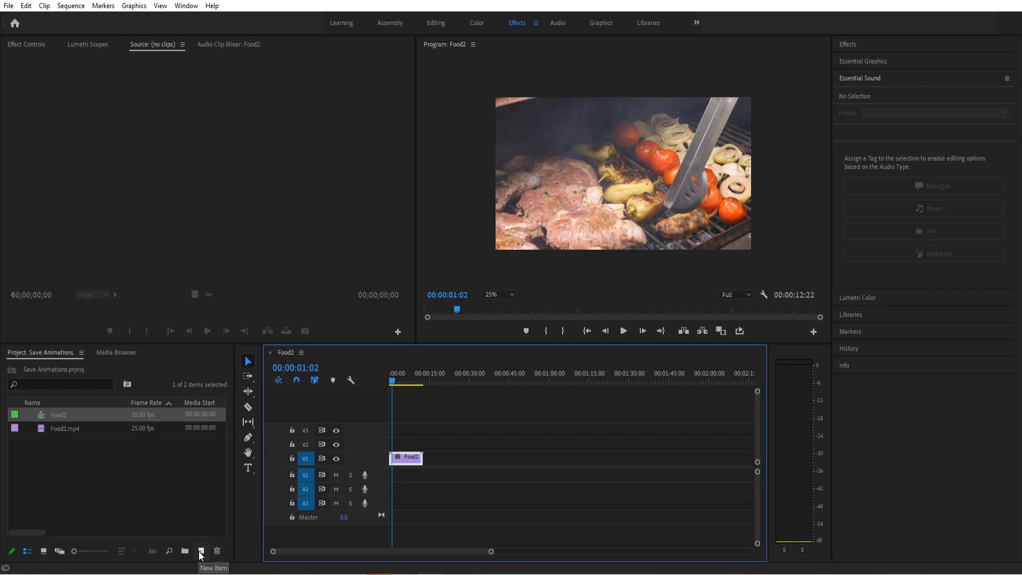
Create a default 1920×1080, 25 fps adjustment layer and place it on V2 above Food2.mp4
{"action": "left_click", "coordinate": [201, 551]}
{"action": "left_click", "coordinate": [233, 449]}
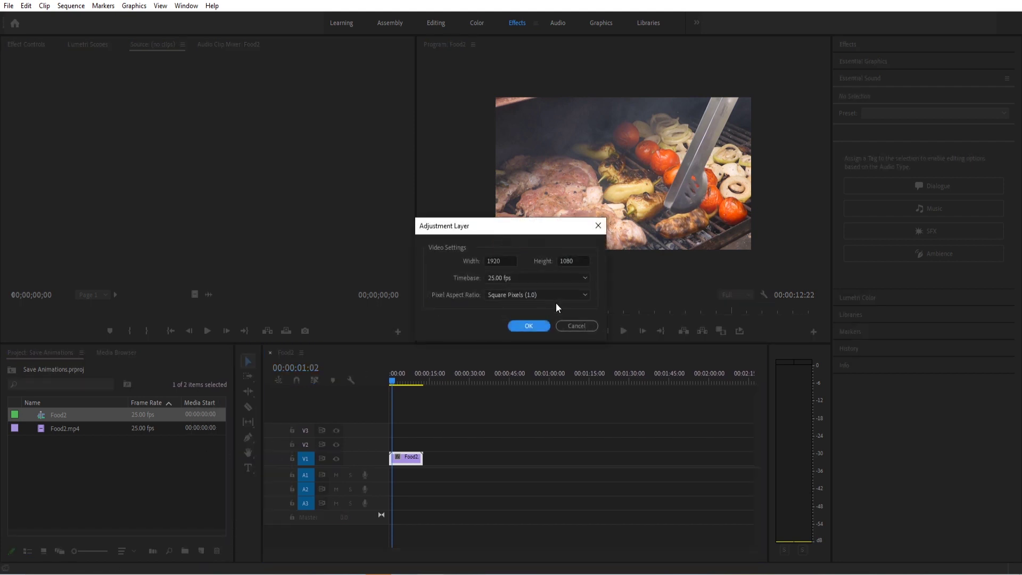
{"action": "left_click", "coordinate": [529, 325]}
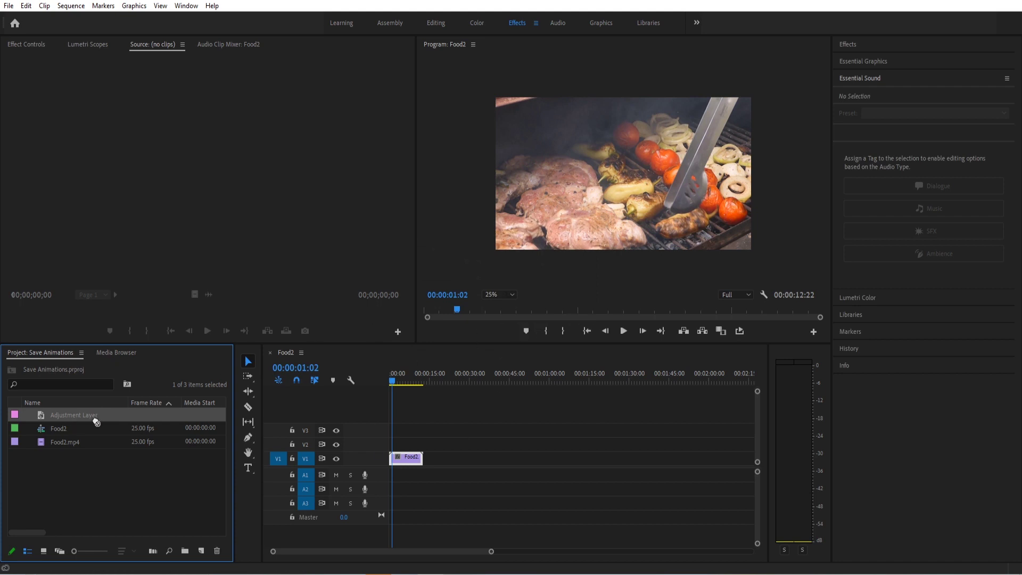
{"action": "left_click_drag", "start_coordinate": [96, 422], "coordinate": [409, 449]}
Zoom the timeline and align the adjustment layer with the playhead at 00:00:03:01
{"action": "key", "text": "="}
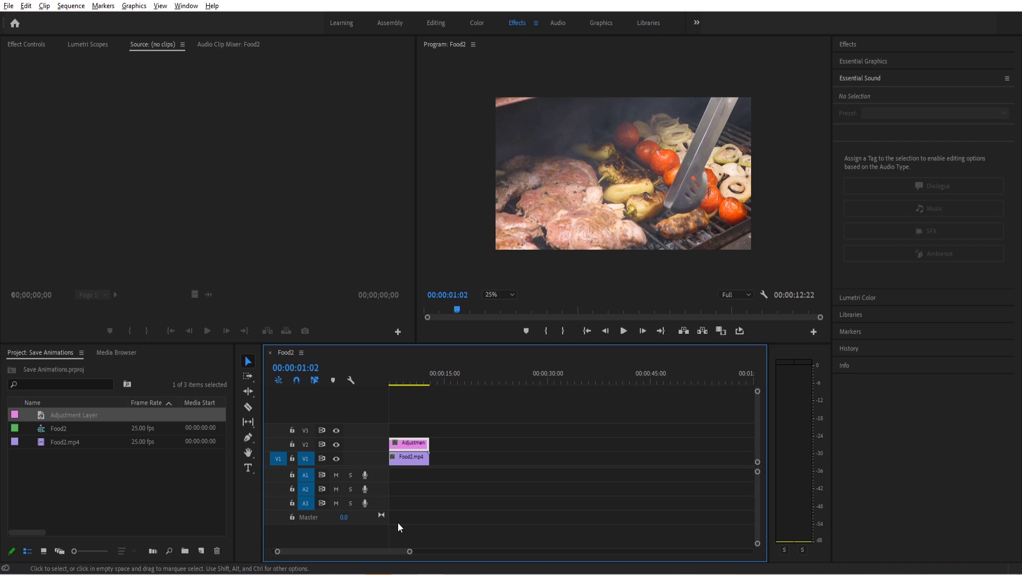
{"action": "scroll", "coordinate": [400, 527], "scroll_direction": "up", "scroll_amount": 2}
{"action": "mouse_move", "coordinate": [446, 445]}
{"action": "left_mouse_down"}
{"action": "mouse_move", "coordinate": [420, 445]}
{"action": "mouse_move", "coordinate": [433, 445]}
{"action": "left_mouse_up"}
{"action": "left_click", "coordinate": [404, 377]}
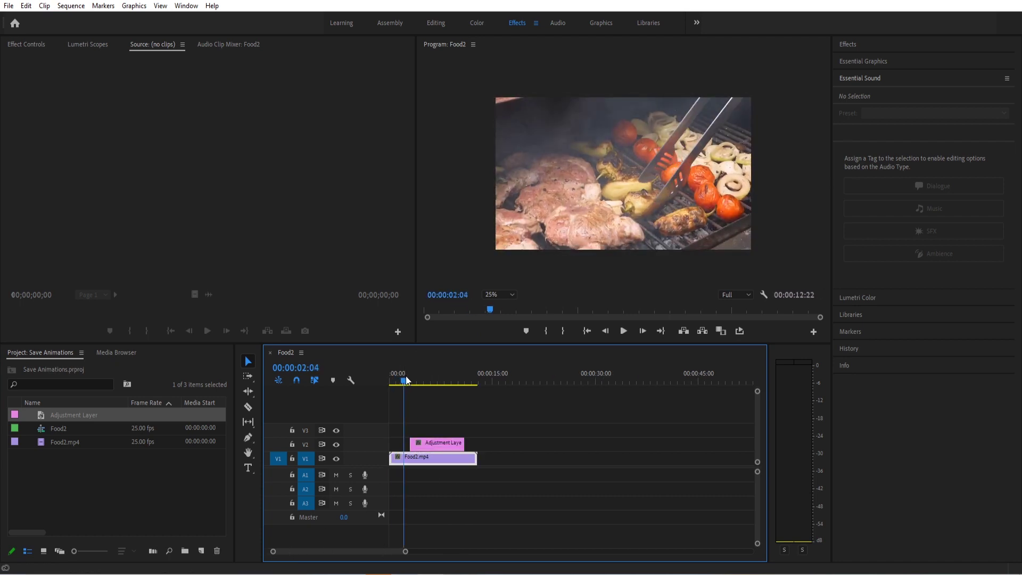
{"action": "left_click_drag", "start_coordinate": [406, 378], "coordinate": [410, 375]}
{"action": "left_click", "coordinate": [430, 444]}
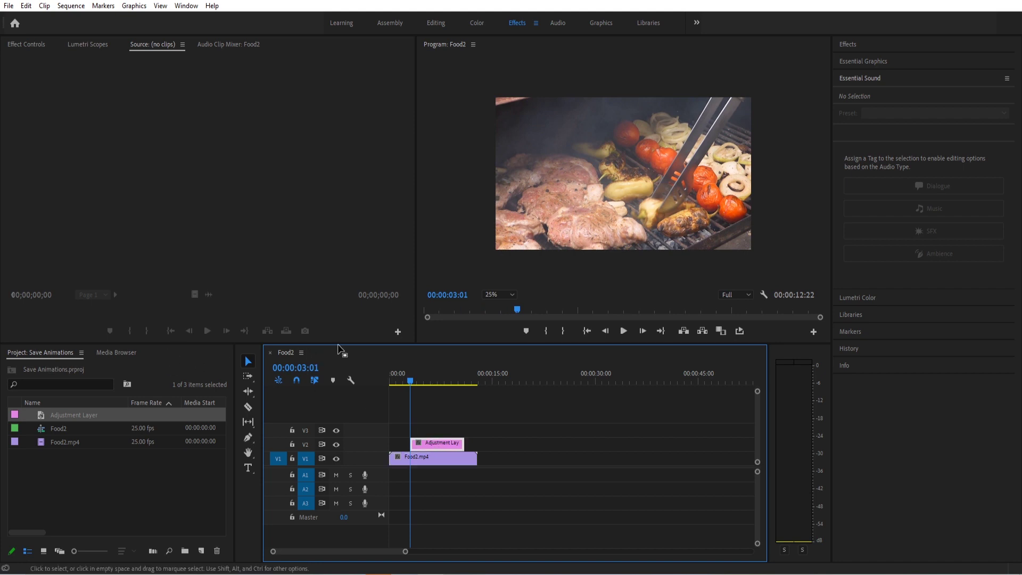
Show the adjustment layer's Effect Controls and search the Effects panel for 'transform'
{"action": "left_click", "coordinate": [36, 44]}
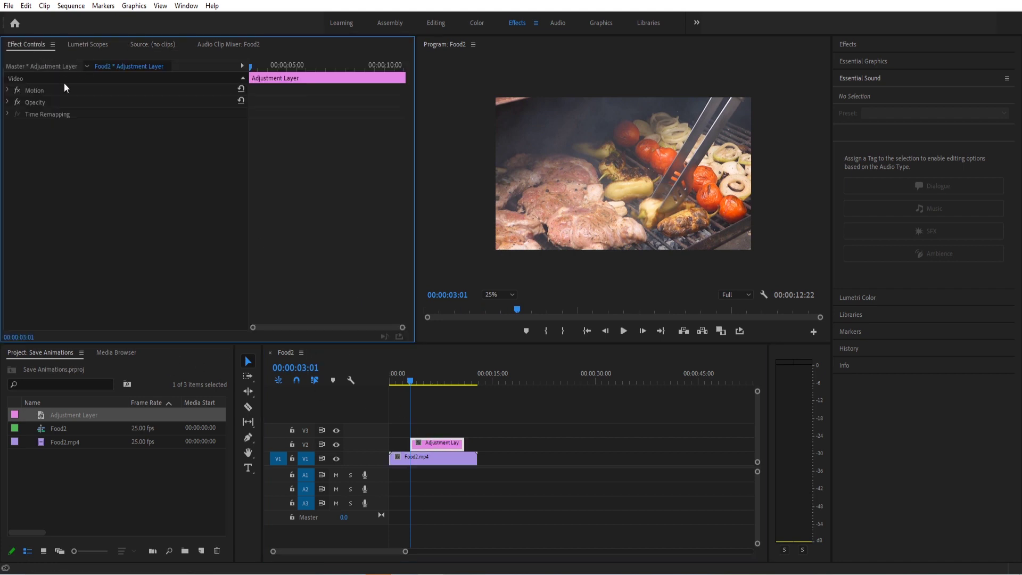
{"action": "left_click", "coordinate": [150, 357]}
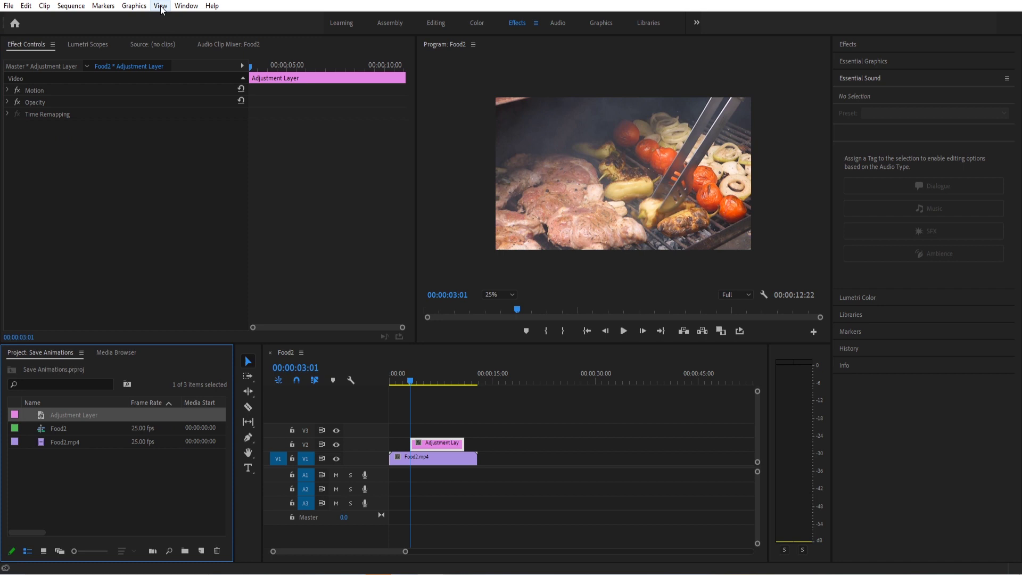
{"action": "left_click", "coordinate": [877, 44]}
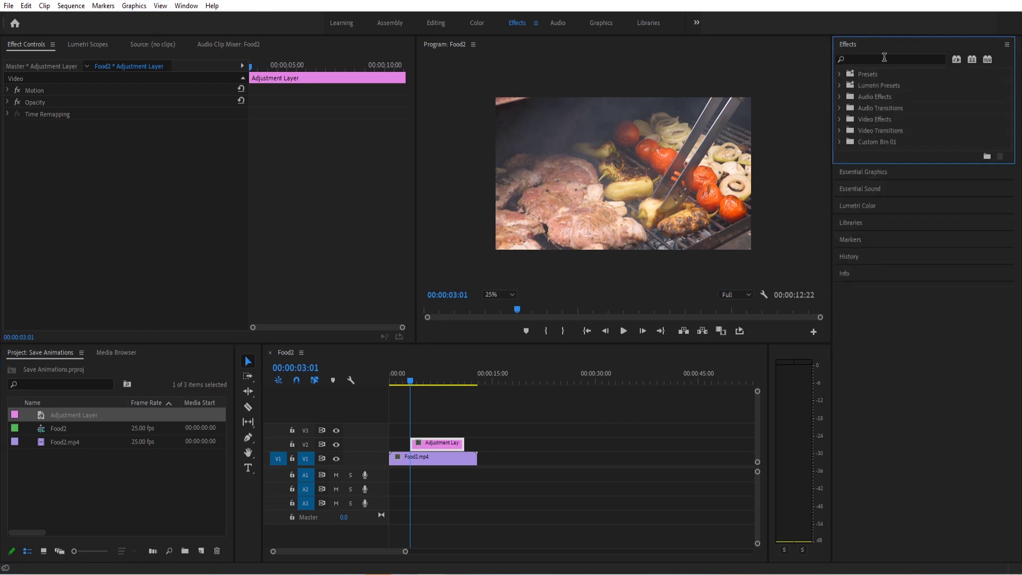
{"action": "left_click", "coordinate": [863, 55]}
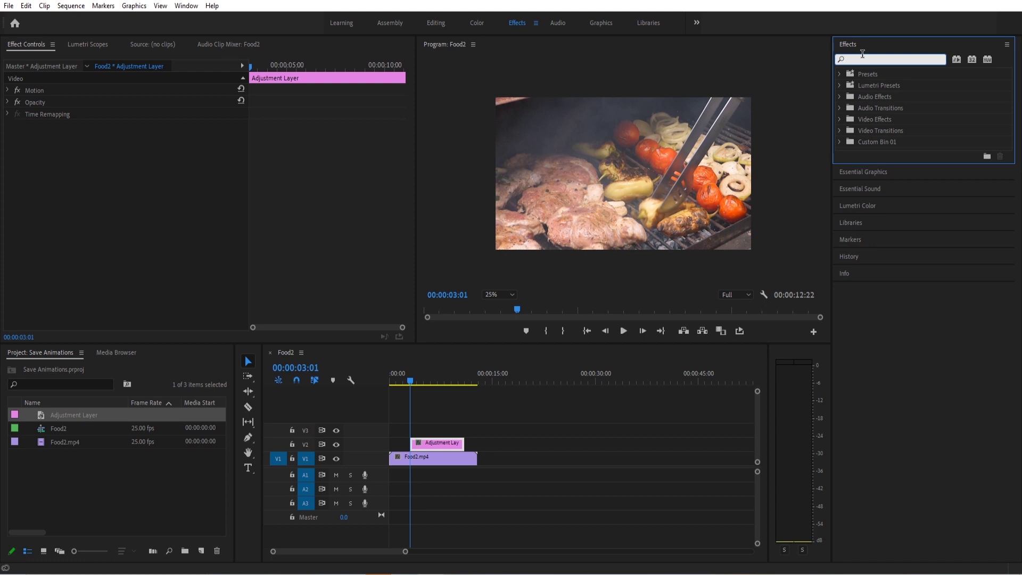
{"action": "type", "text": "transform"}
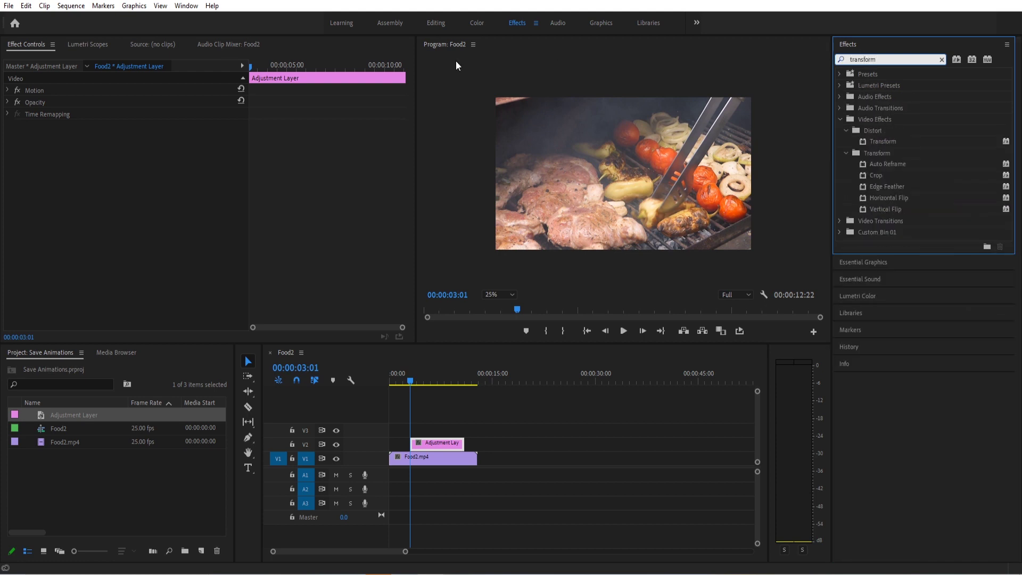
{"action": "left_click", "coordinate": [186, 6]}
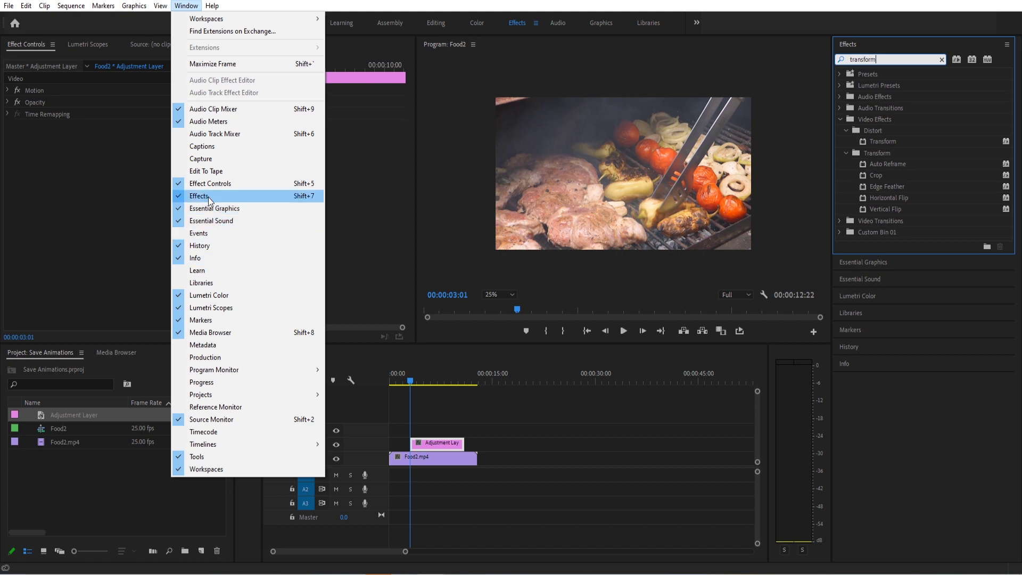
{"action": "key", "text": "Escape"}
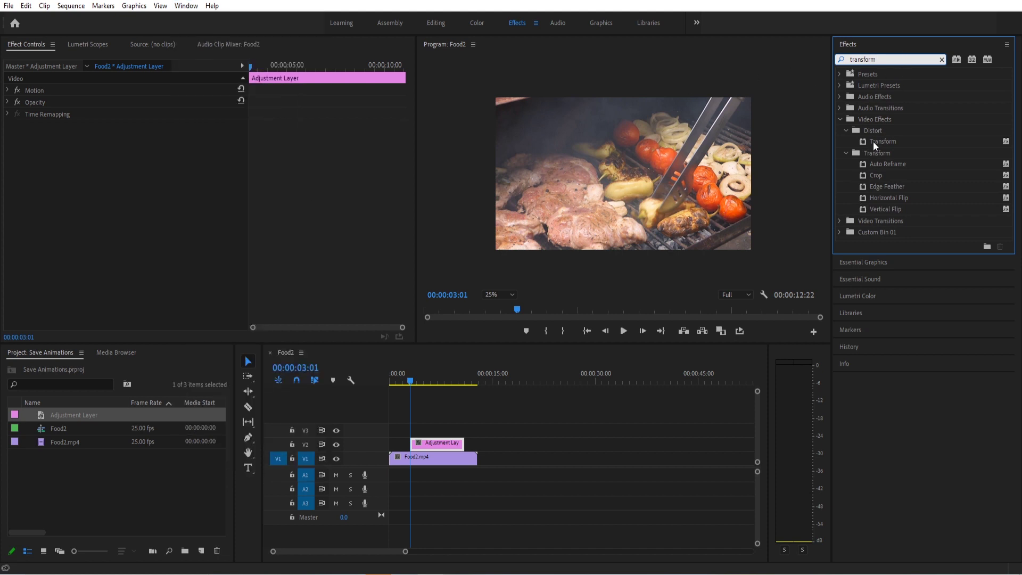
Apply Distort > Transform to the adjustment layer and set a Scale keyframe of 100 at 00:00:03:01
{"action": "left_click_drag", "start_coordinate": [873, 142], "coordinate": [427, 443]}
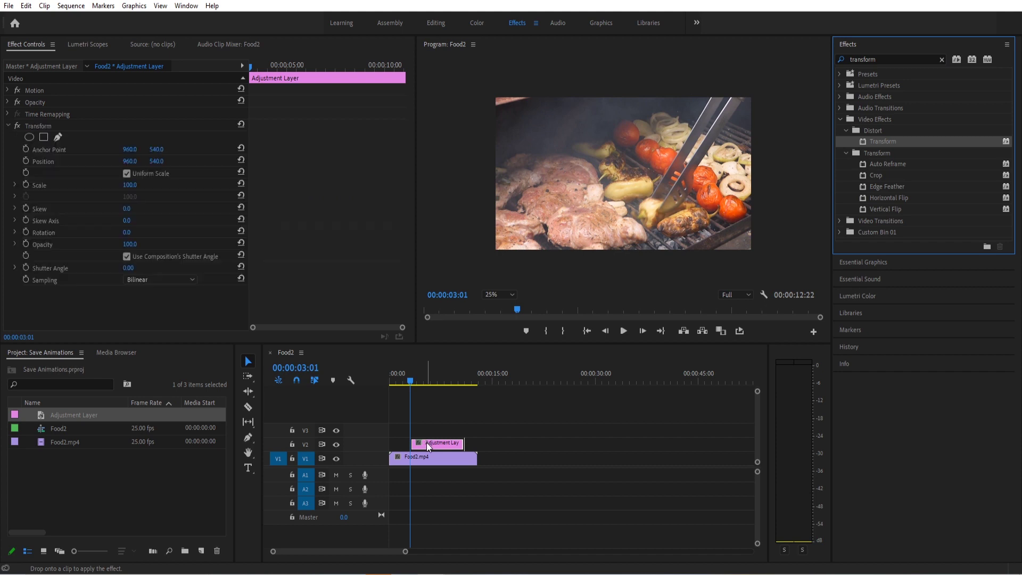
{"action": "left_click", "coordinate": [52, 125]}
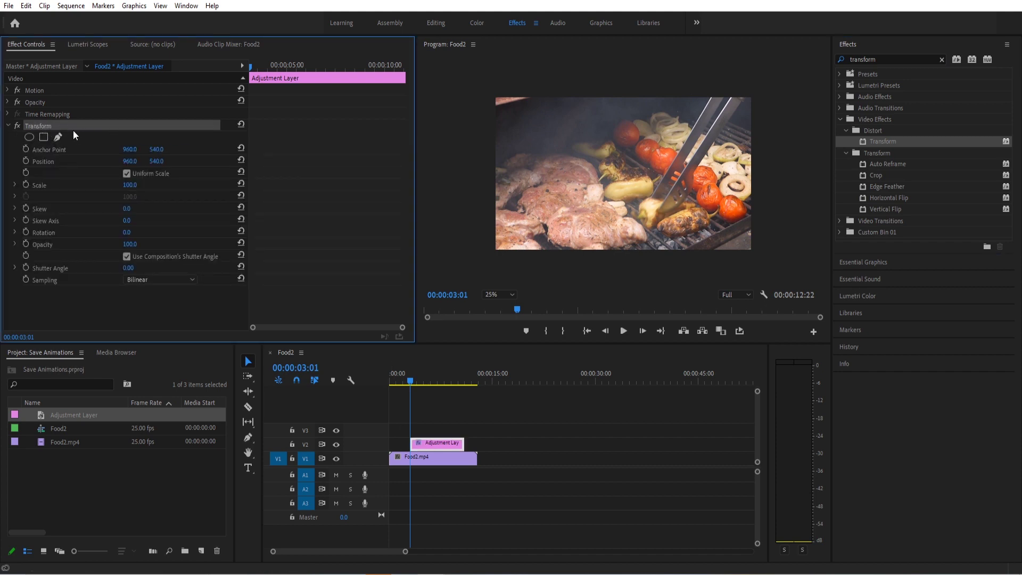
{"action": "left_click", "coordinate": [33, 185]}
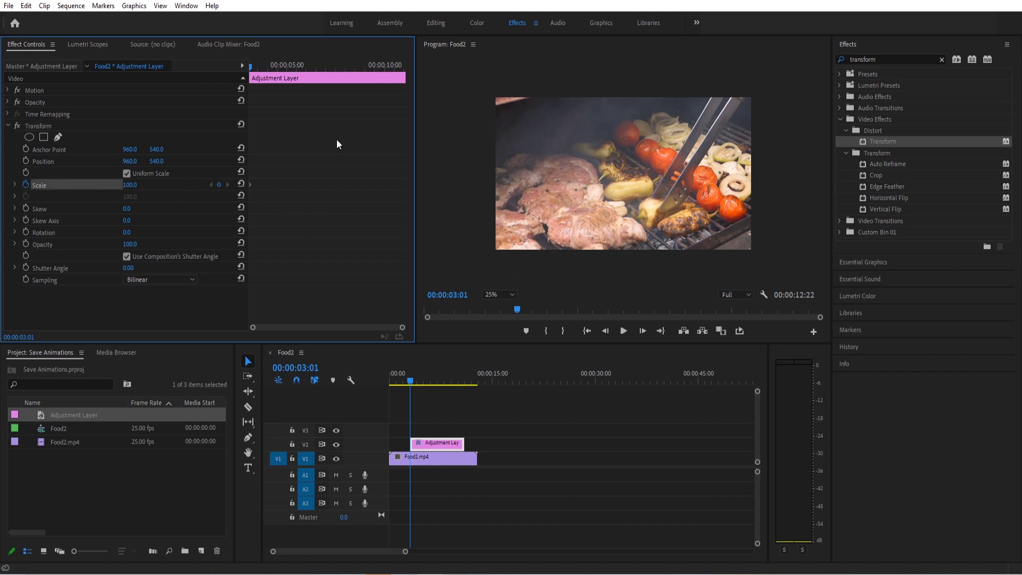
Step the playhead forward frame by frame to 00:00:03:16
{"action": "left_click", "coordinate": [642, 330]}
{"action": "left_click", "coordinate": [643, 331]}
{"action": "left_click", "coordinate": [644, 330]}
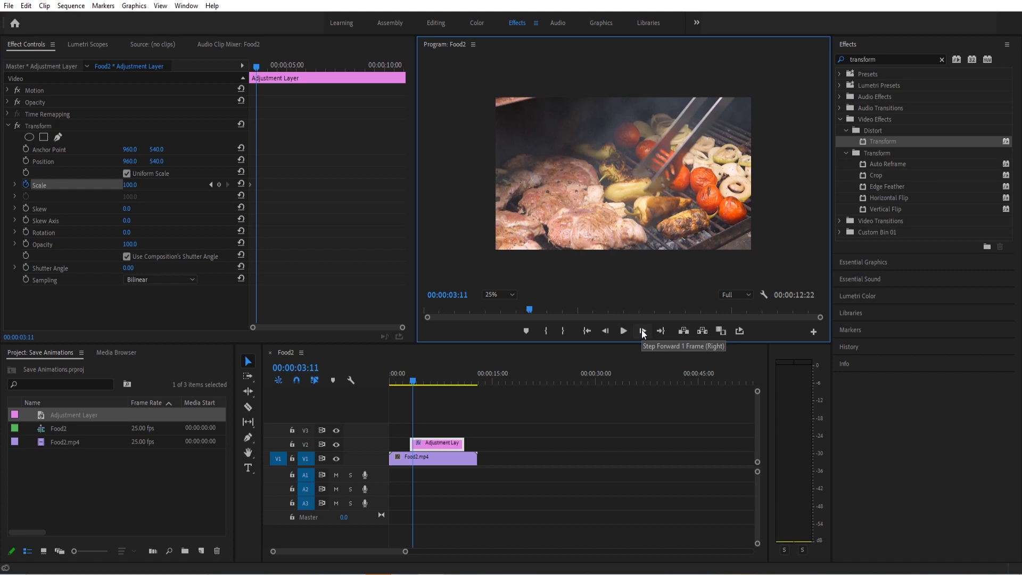
{"action": "left_click", "coordinate": [642, 331]}
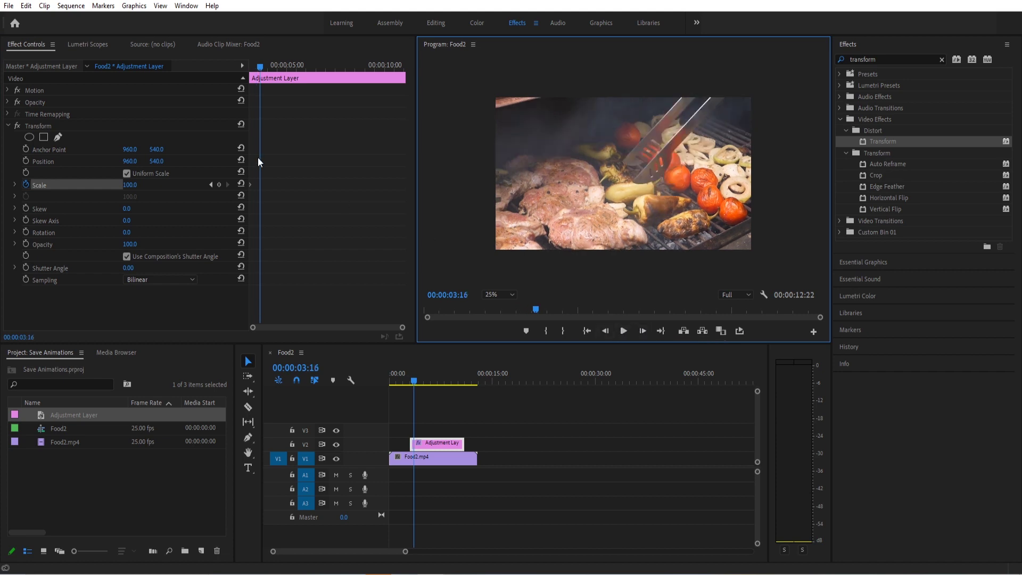
Set Transform Scale to 115 at the playhead and play back the resulting zoom
{"action": "left_click", "coordinate": [134, 186]}
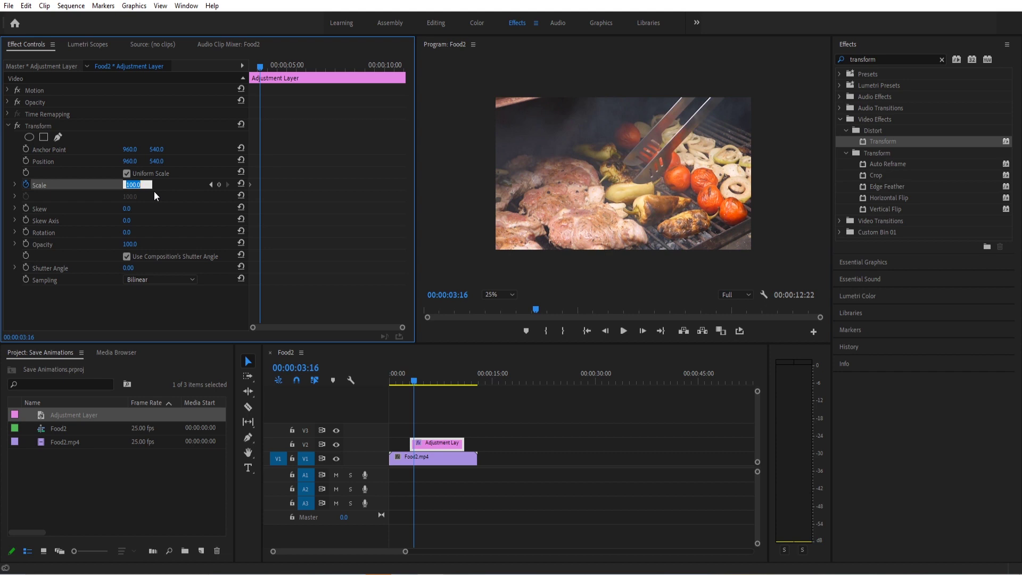
{"action": "type", "text": "115"}
{"action": "key", "text": "Return"}
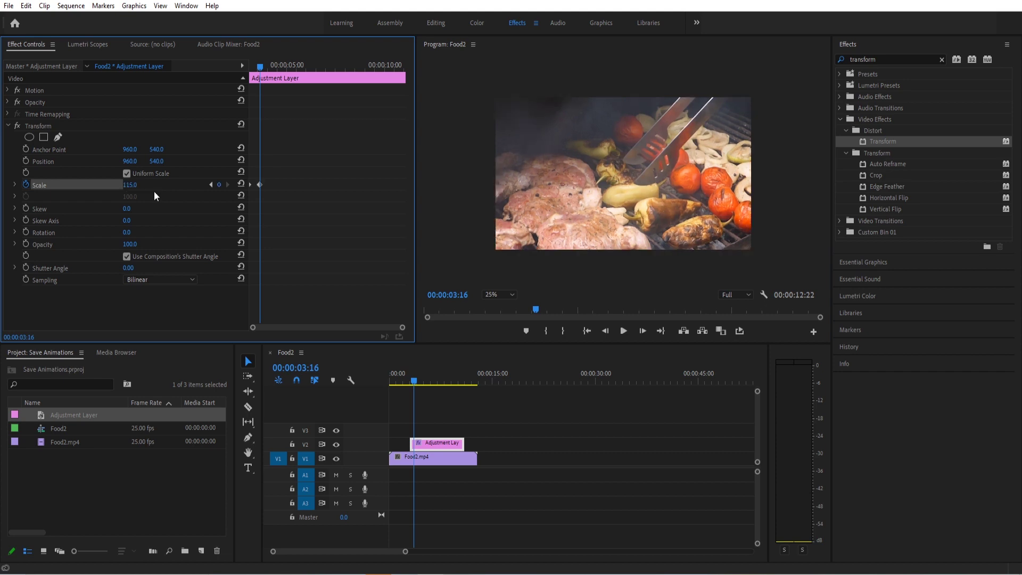
{"action": "left_click_drag", "start_coordinate": [414, 379], "coordinate": [411, 376]}
{"action": "key", "text": "space"}
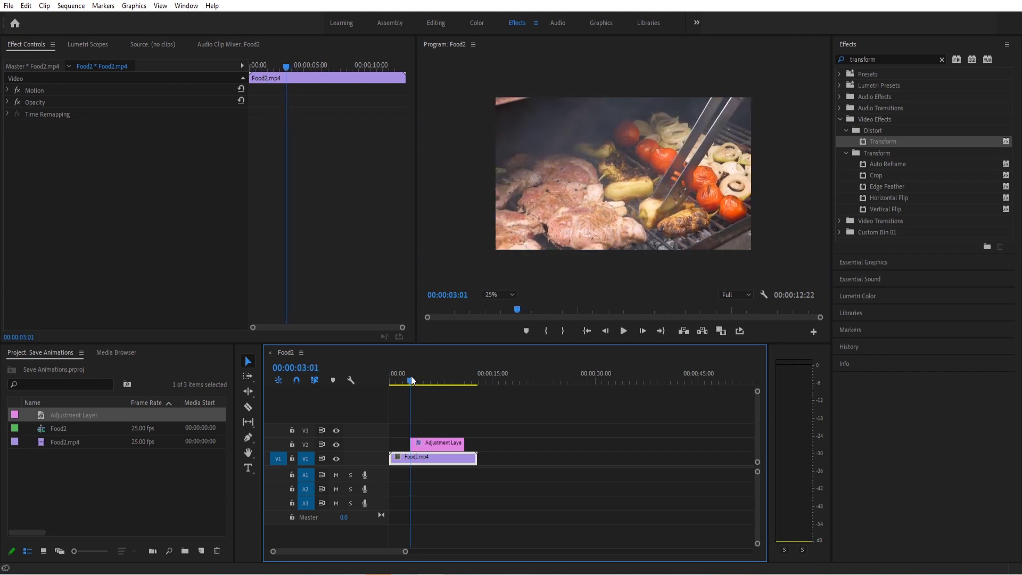
Change the 00:00:03:16 Scale keyframe to 130 and scrub through to check the zoom
{"action": "left_click", "coordinate": [429, 443]}
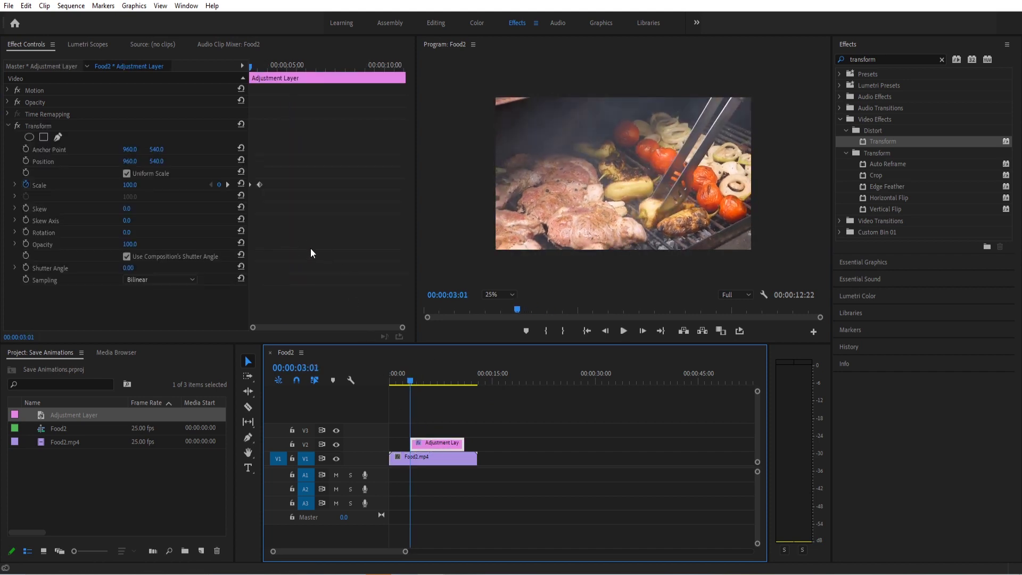
{"action": "left_click_drag", "start_coordinate": [253, 65], "coordinate": [259, 65]}
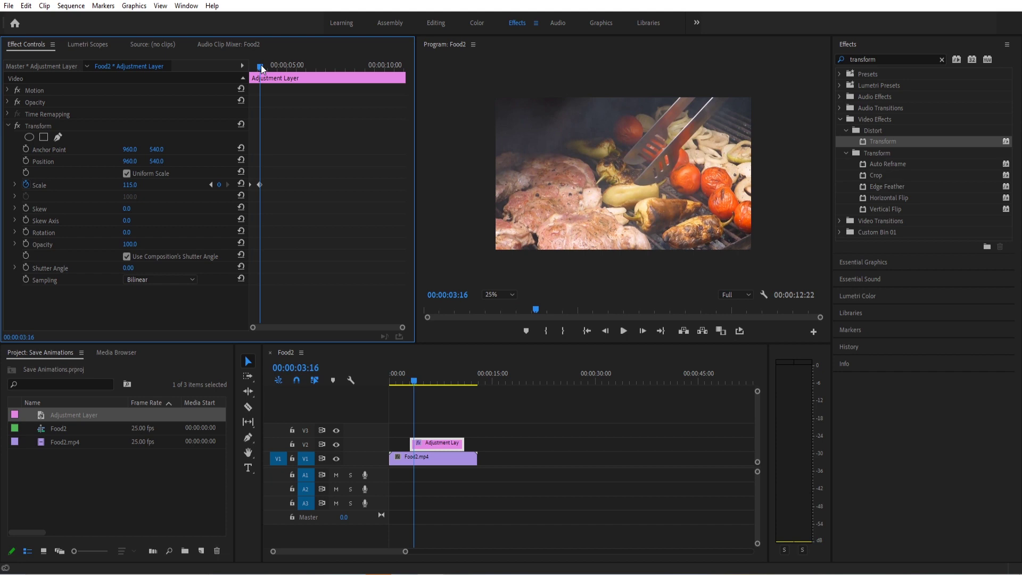
{"action": "left_click", "coordinate": [130, 185]}
{"action": "type", "text": "130"}
{"action": "key", "text": "Return"}
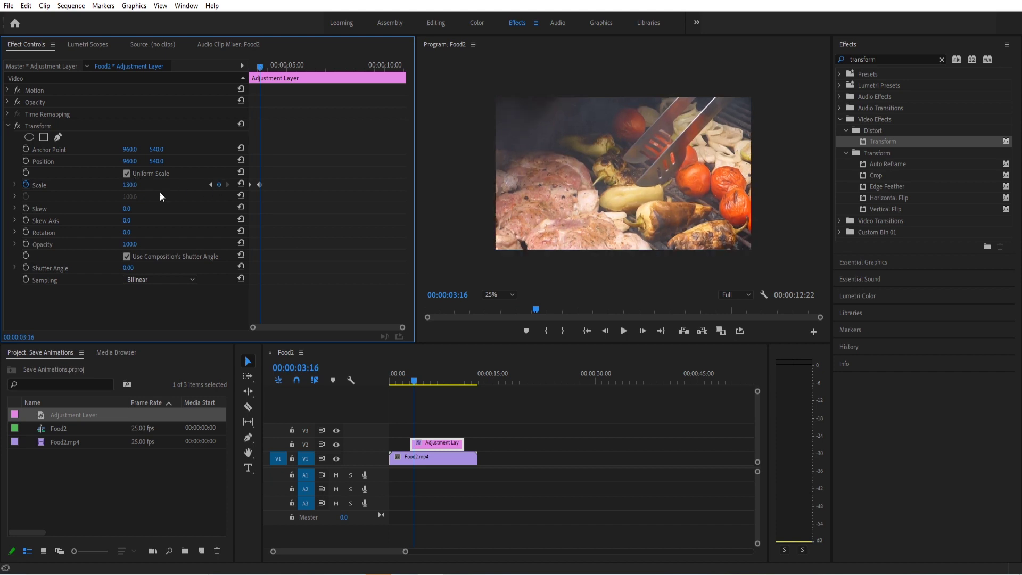
{"action": "left_click_drag", "start_coordinate": [412, 375], "coordinate": [410, 384]}
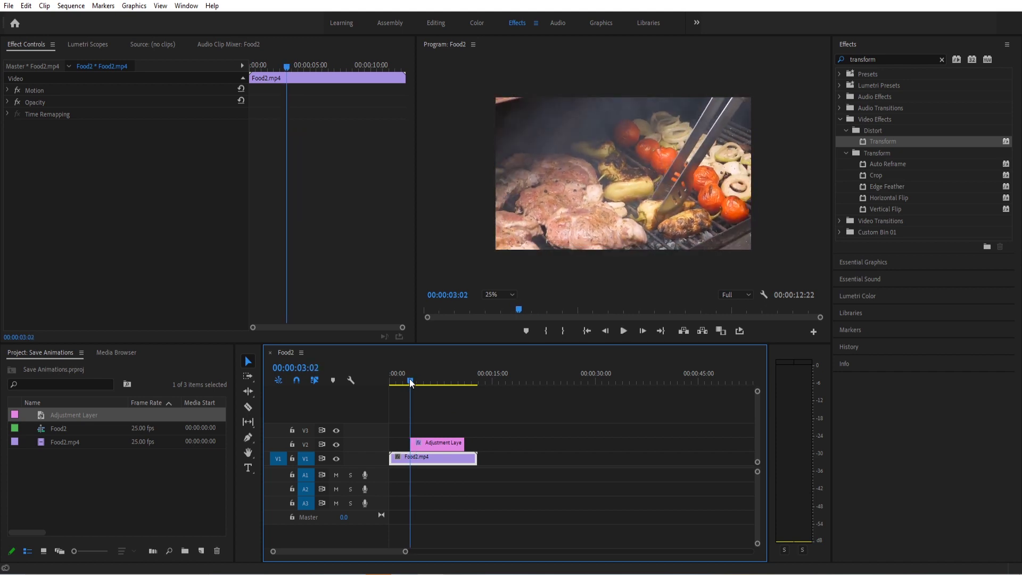
Apply Ease In to the adjustment layer's 130 Scale keyframe
{"action": "left_click", "coordinate": [423, 444]}
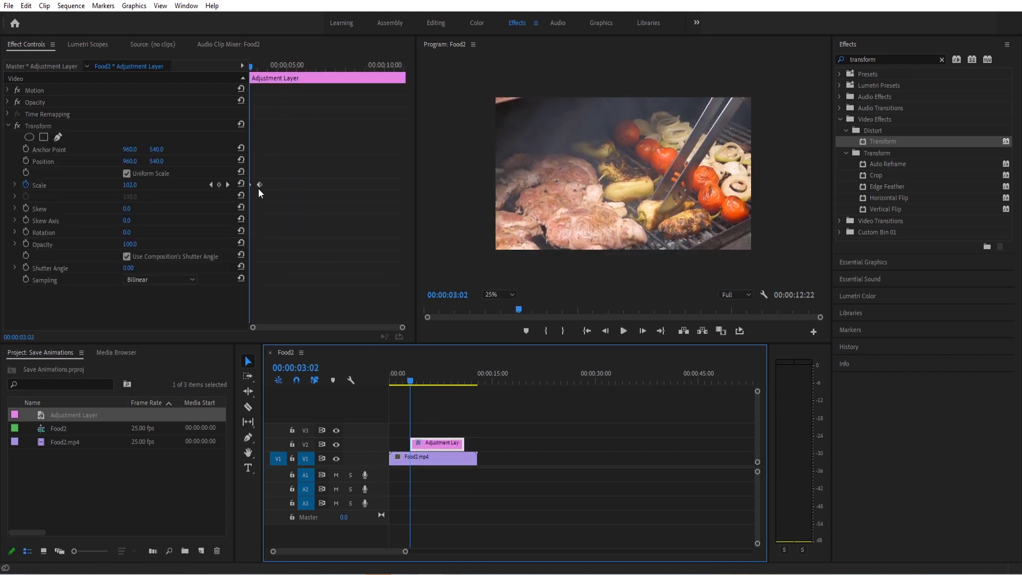
{"action": "left_click", "coordinate": [259, 185]}
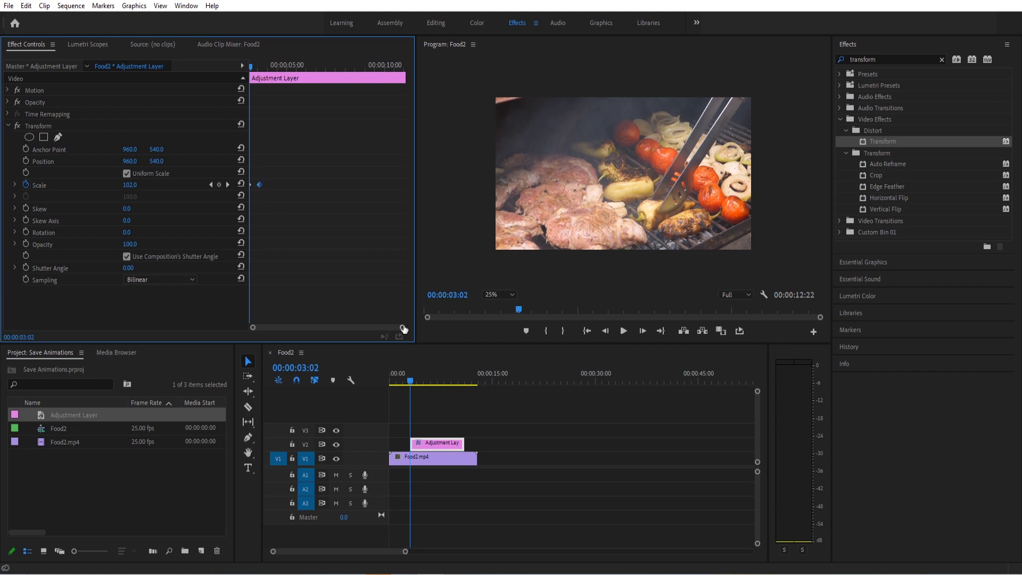
{"action": "left_click_drag", "start_coordinate": [403, 329], "coordinate": [317, 328]}
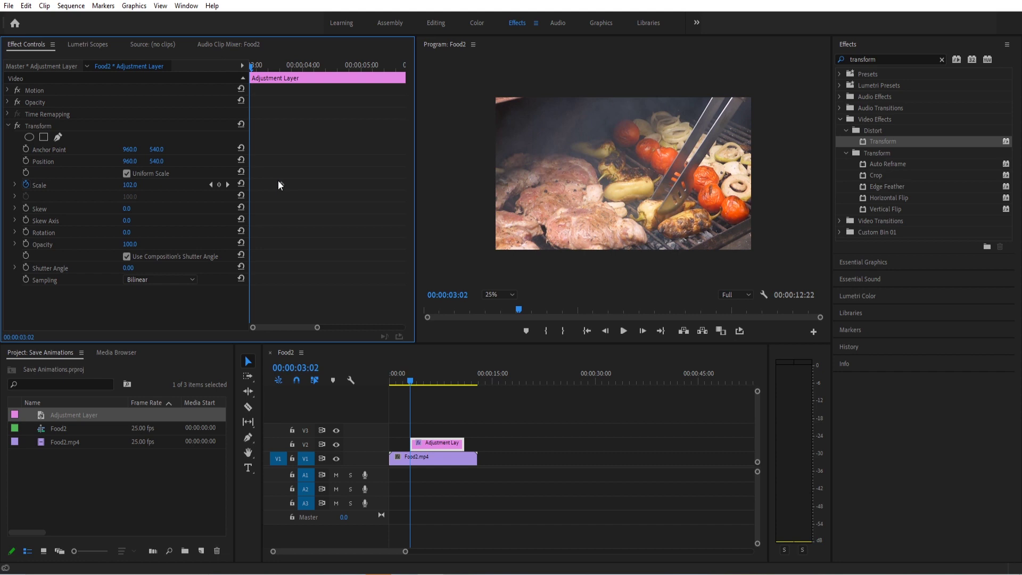
{"action": "right_click", "coordinate": [279, 183]}
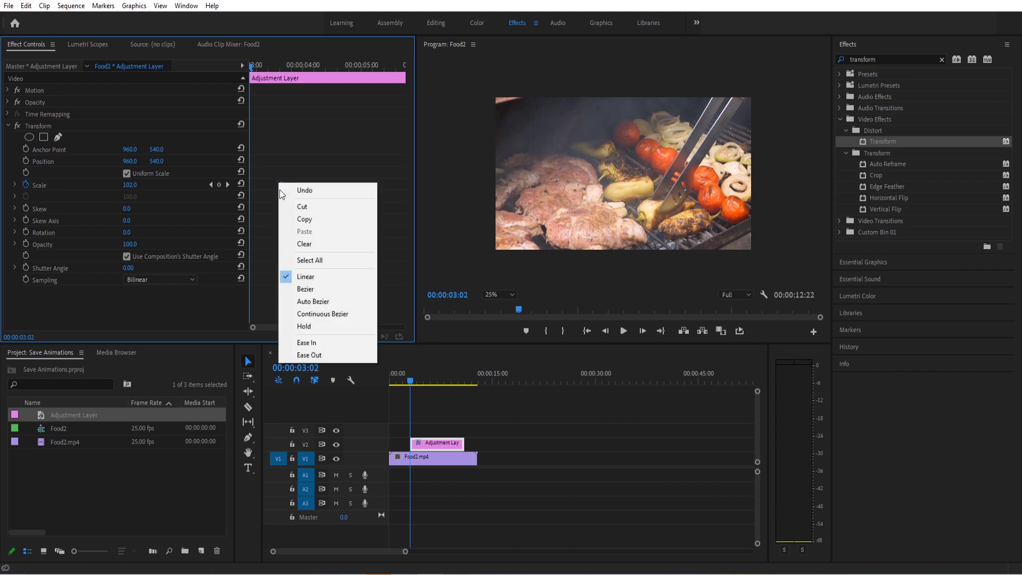
{"action": "left_click", "coordinate": [313, 347]}
Play back the eased pop-zoom from just before it starts
{"action": "key", "text": "space"}
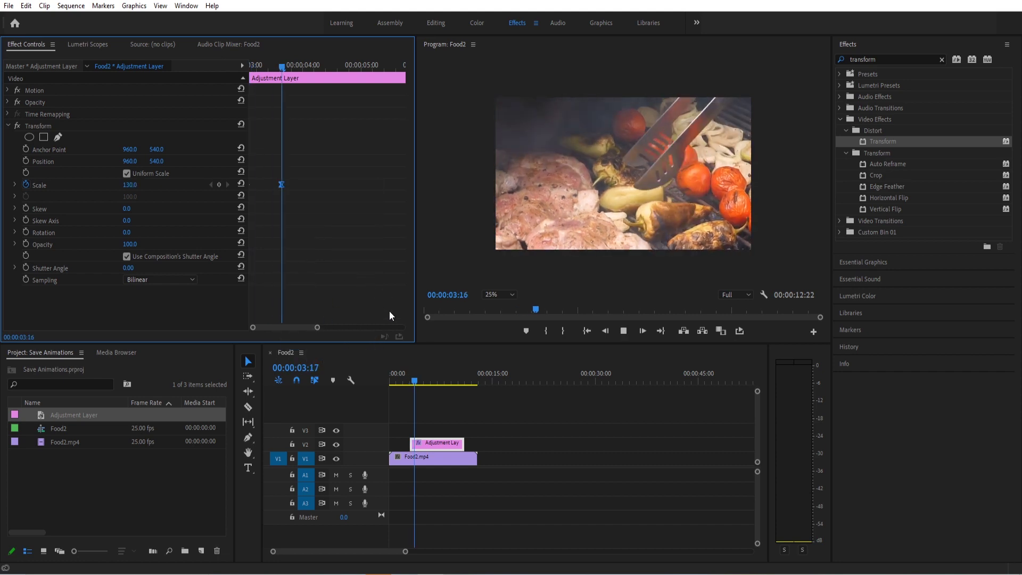
{"action": "left_click", "coordinate": [410, 380]}
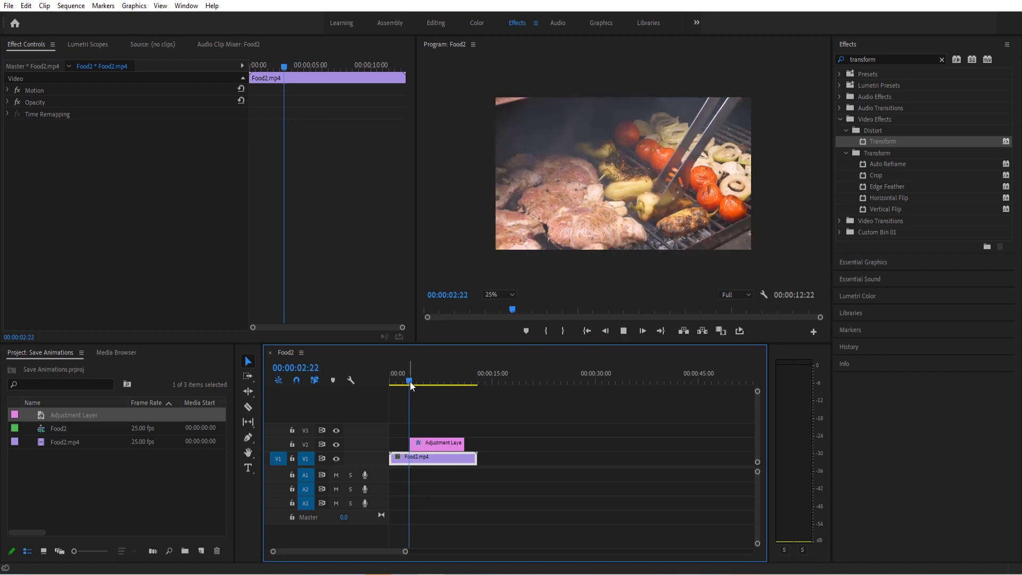
{"action": "left_click", "coordinate": [414, 379]}
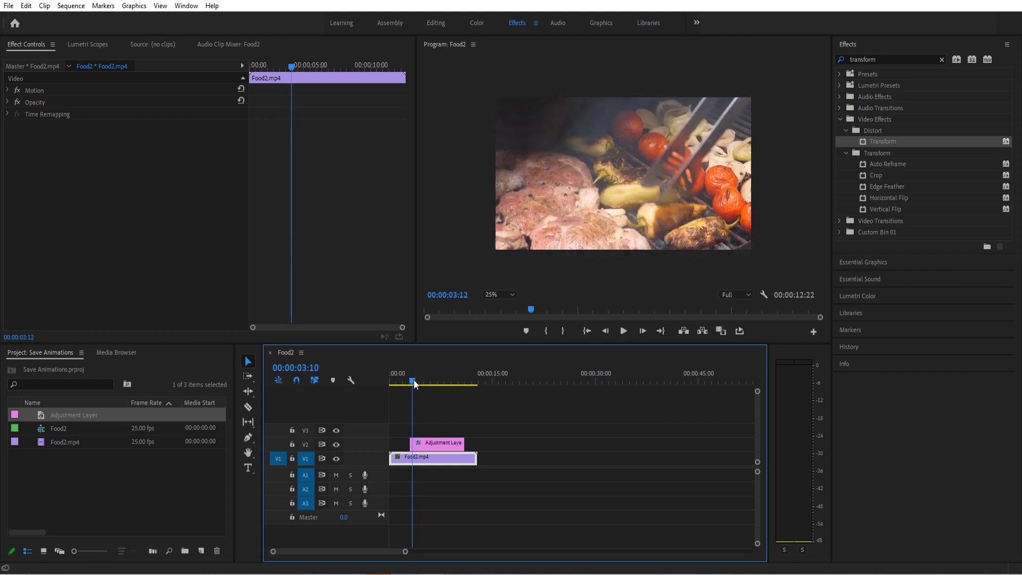
{"action": "left_click", "coordinate": [439, 451]}
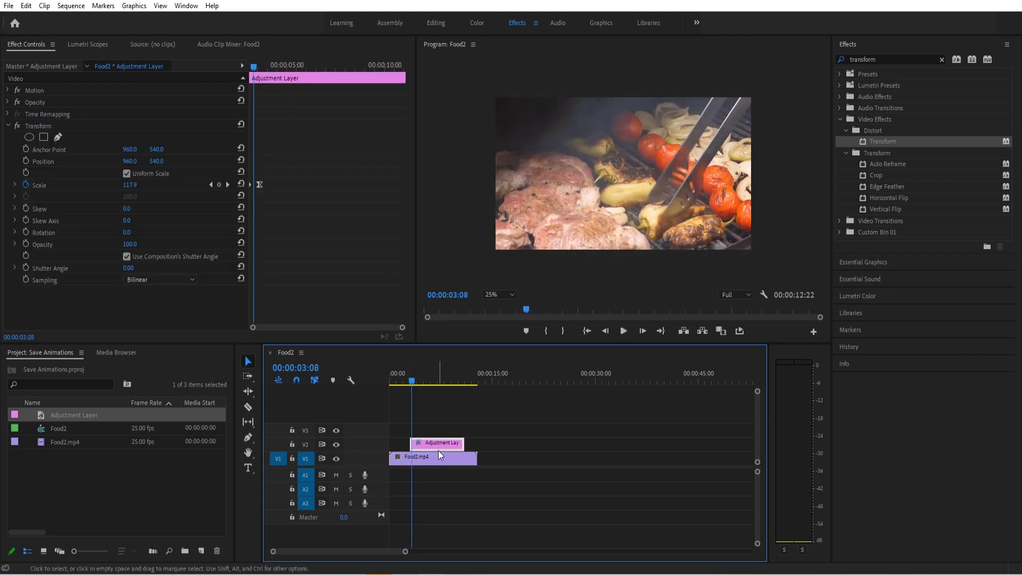
Drag the Scale velocity handle so the zoom at 00:00:03:08 reads 126.4 instead of 117.9
{"action": "left_click", "coordinate": [14, 185]}
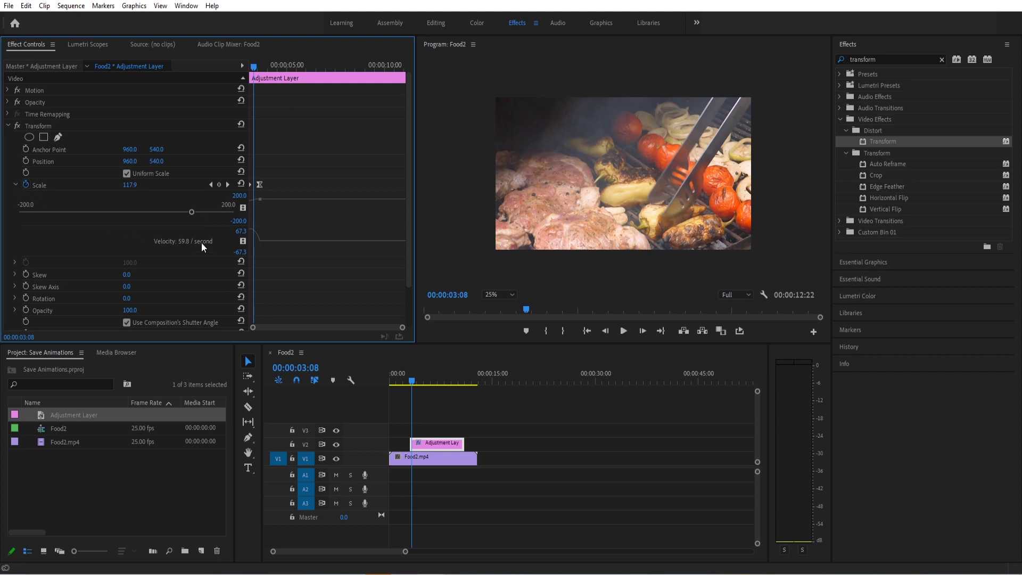
{"action": "left_click_drag", "start_coordinate": [403, 327], "coordinate": [295, 328]}
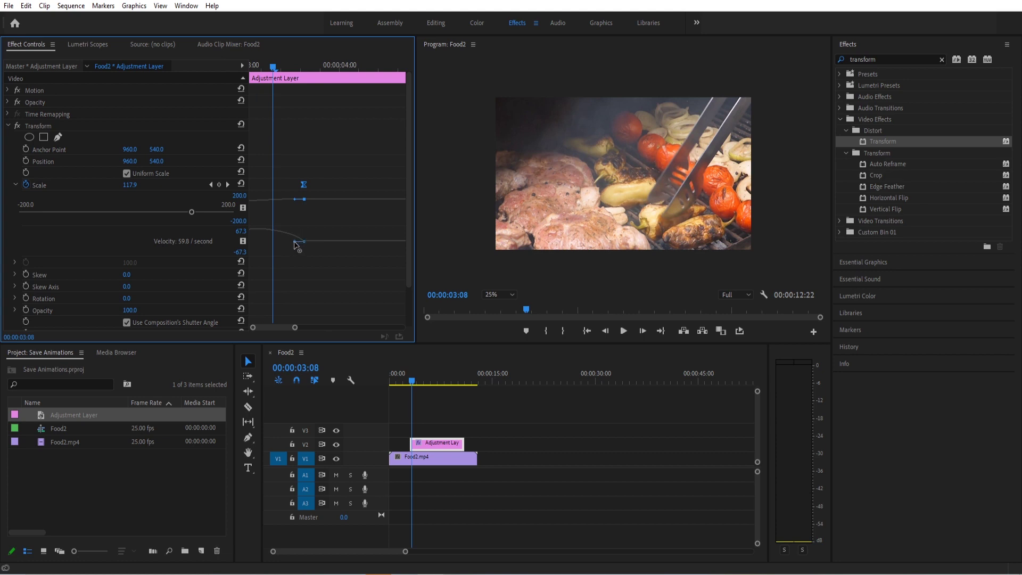
{"action": "left_click_drag", "start_coordinate": [296, 245], "coordinate": [274, 242]}
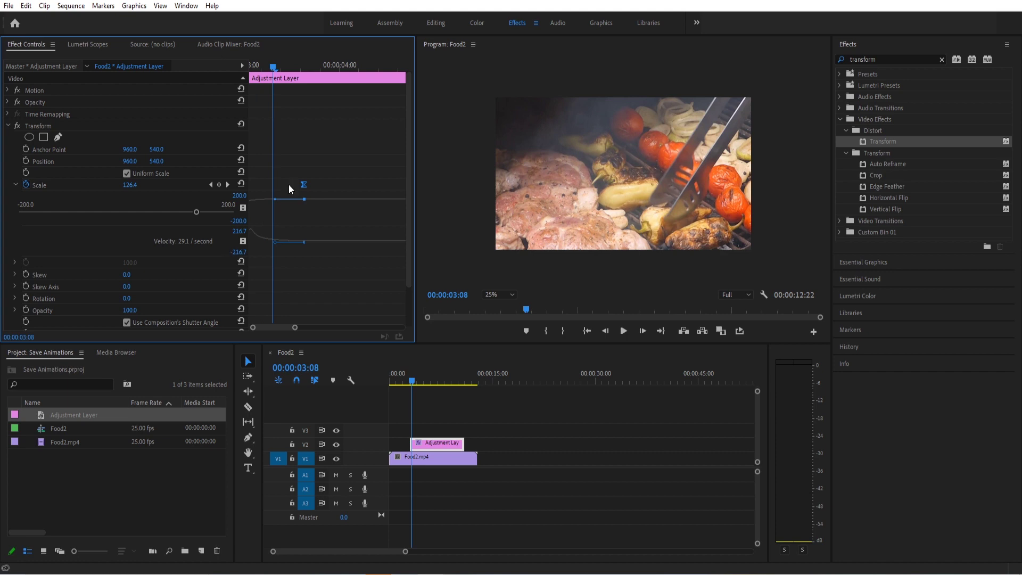
Replay the pop-zoom several times from 00:00:02:24
{"action": "left_click", "coordinate": [411, 377]}
{"action": "key", "text": "space"}
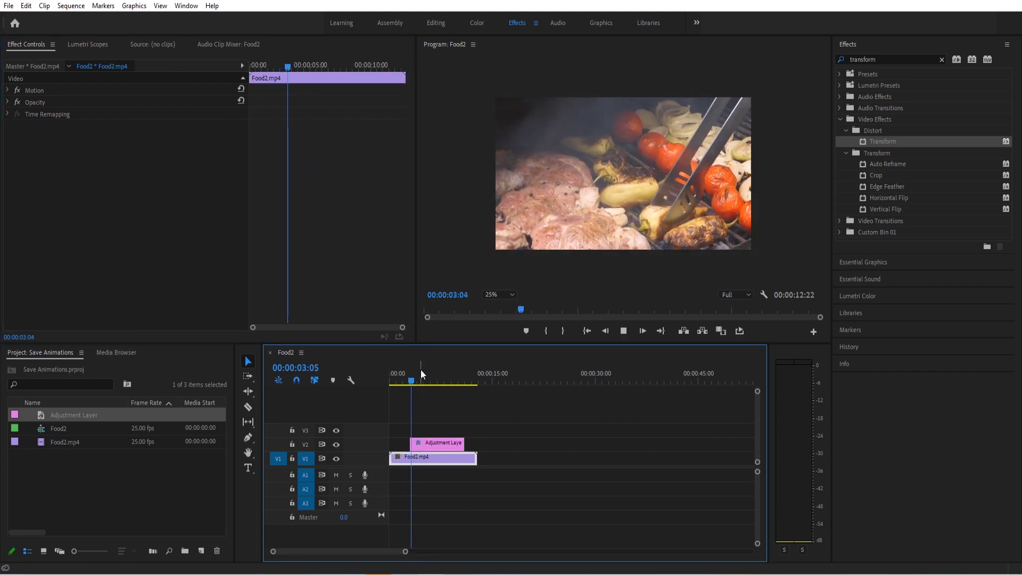
{"action": "left_click_drag", "start_coordinate": [418, 377], "coordinate": [411, 376]}
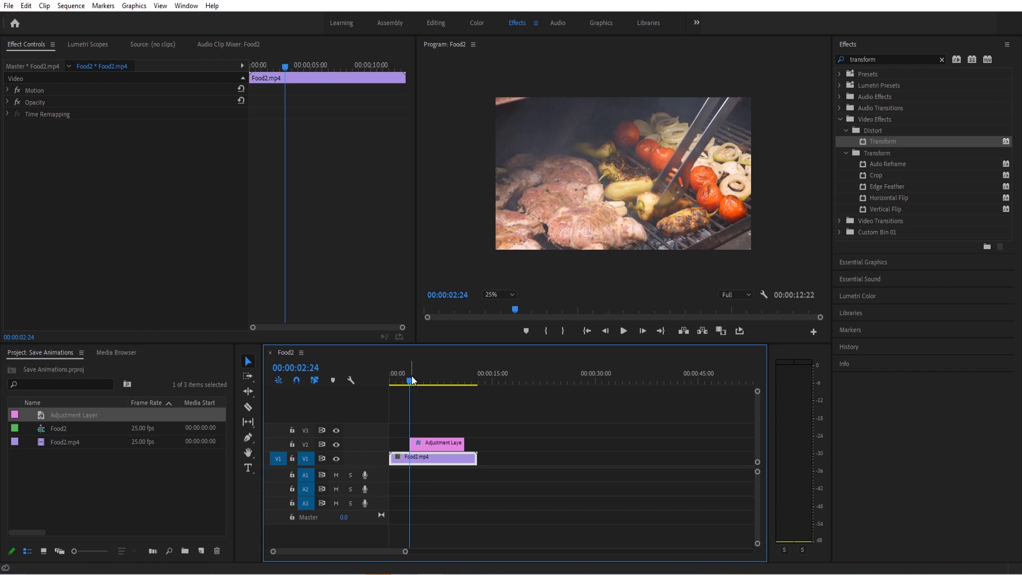
{"action": "key", "text": "space"}
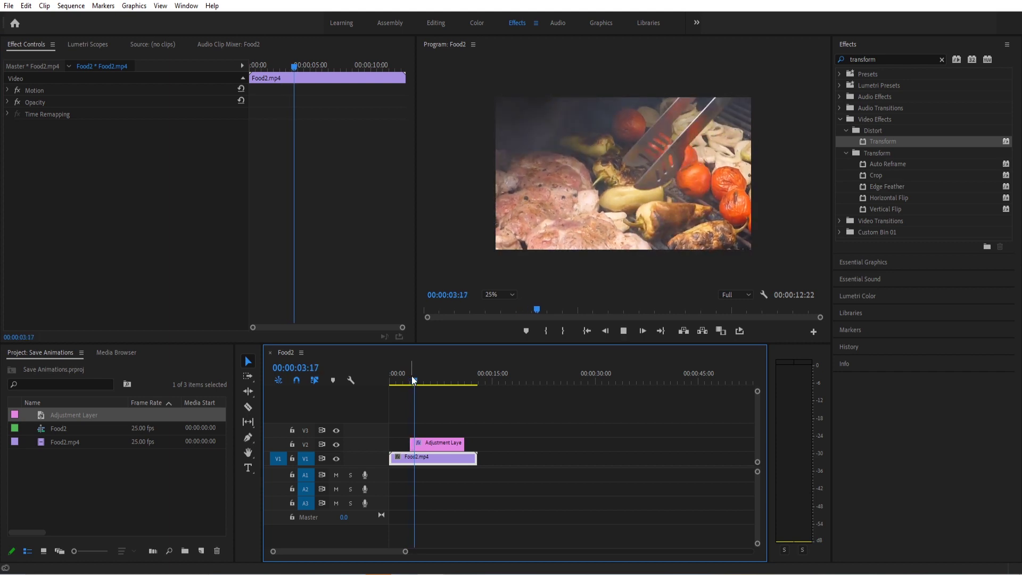
{"action": "left_click", "coordinate": [411, 375]}
{"action": "key", "text": "space"}
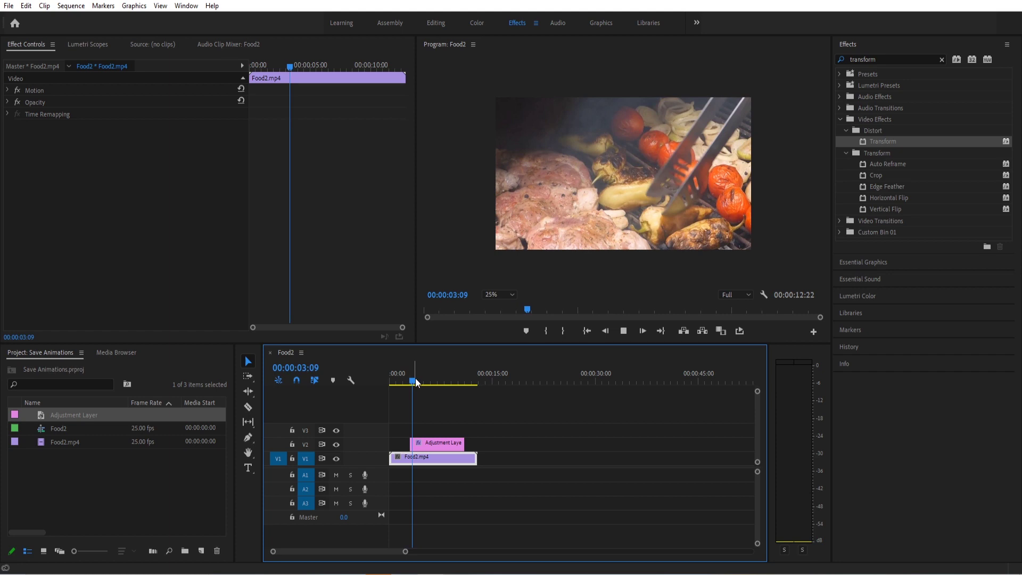
Trim the adjustment layer down to the zoom moment and replay from 00:00:02:18
{"action": "left_click_drag", "start_coordinate": [410, 442], "coordinate": [420, 442]}
{"action": "key", "text": "space"}
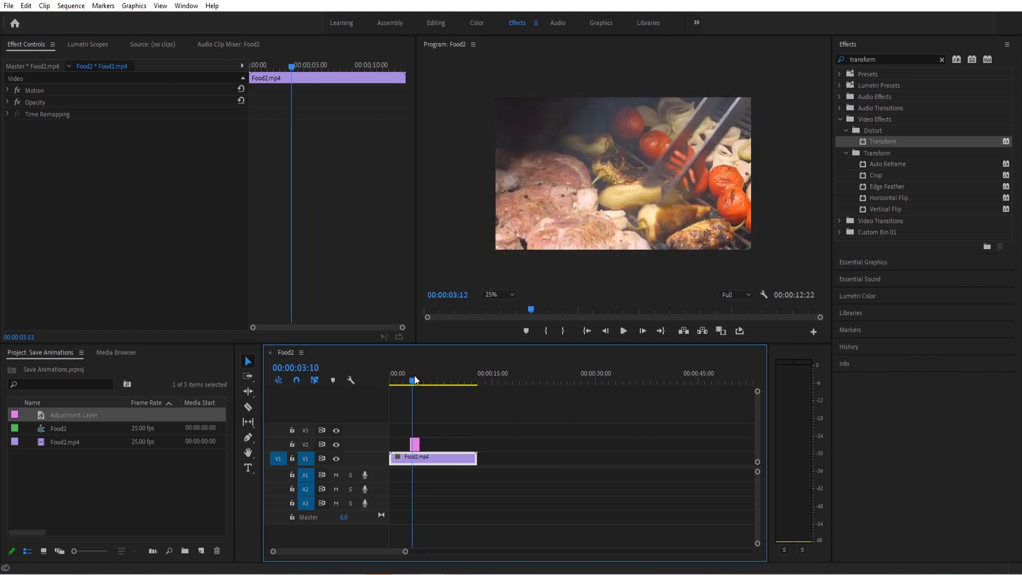
{"action": "left_click", "coordinate": [410, 375]}
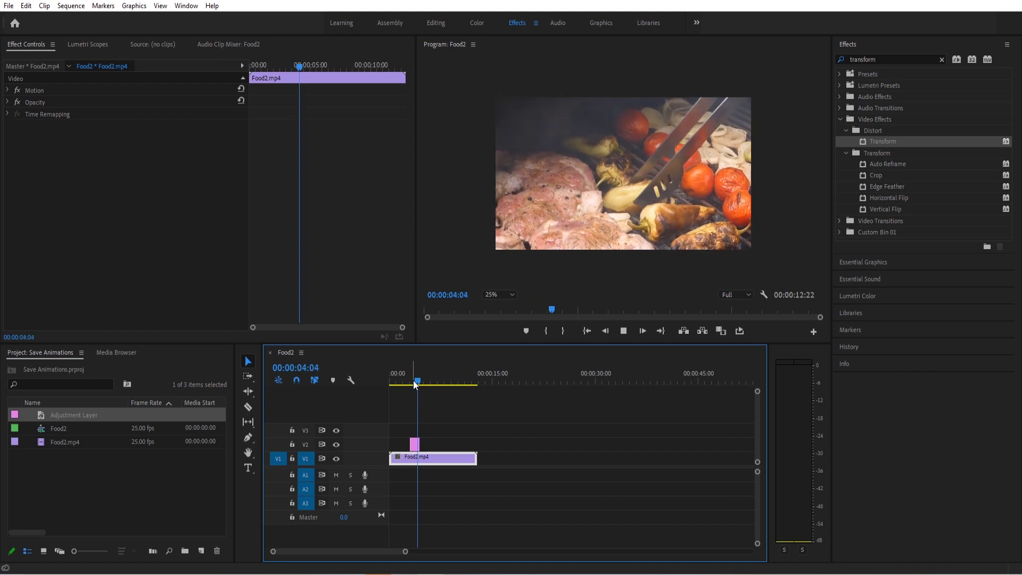
{"action": "left_click", "coordinate": [409, 378]}
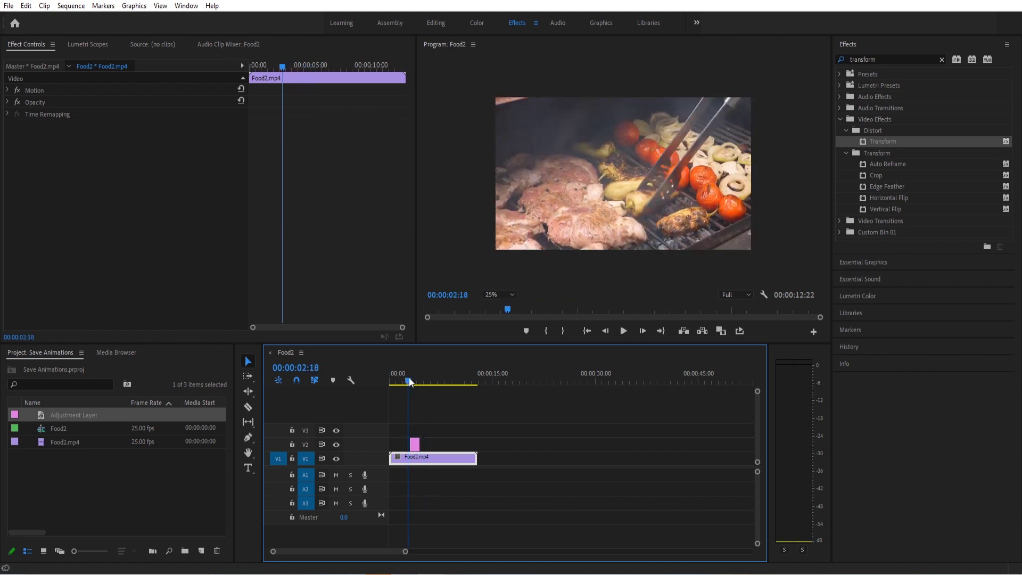
Drag the adjustment layer's right edge outward so it fully covers the zoom
{"action": "key", "text": "space"}
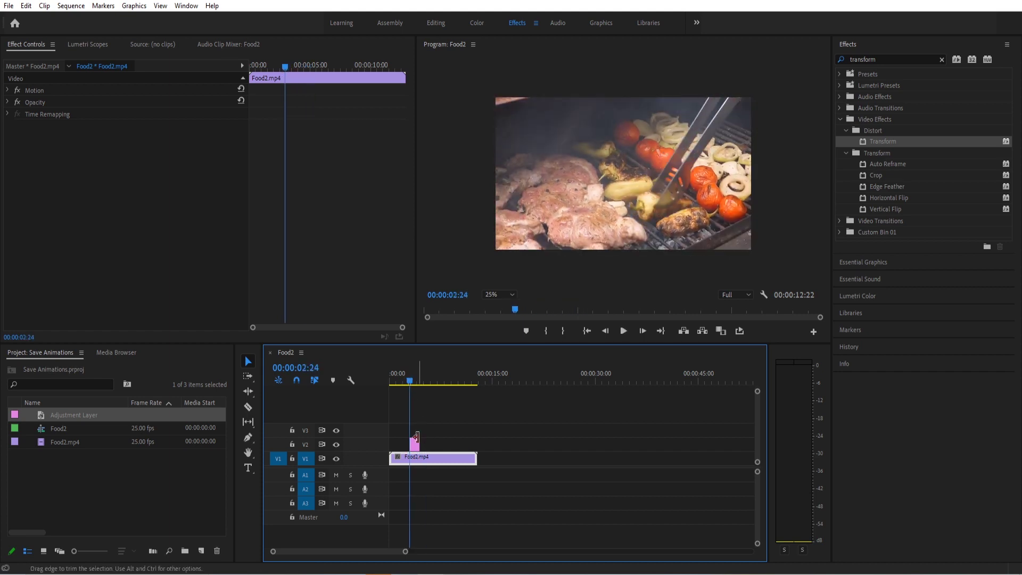
{"action": "left_click_drag", "start_coordinate": [420, 445], "coordinate": [436, 445]}
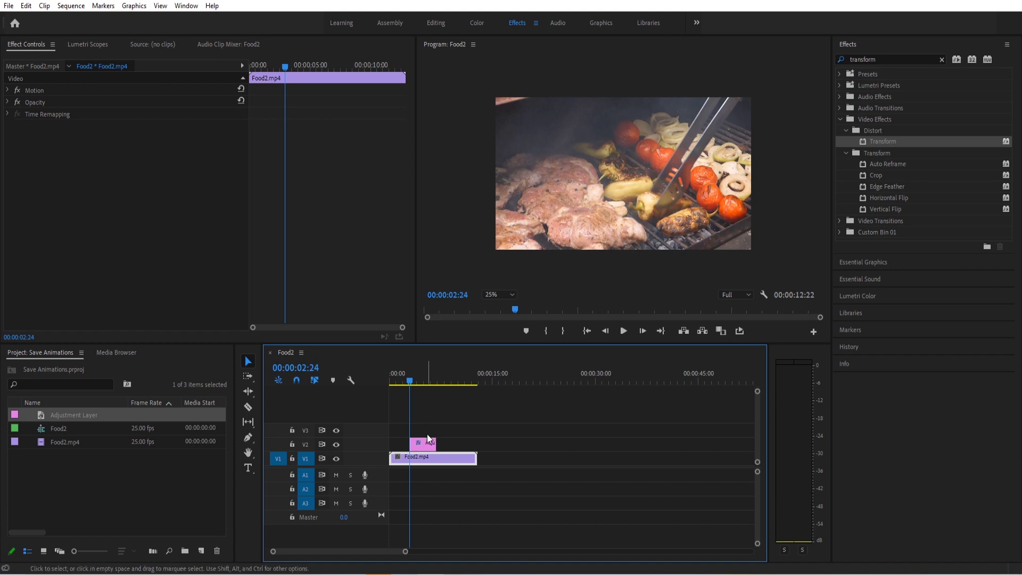
{"action": "left_click", "coordinate": [427, 438]}
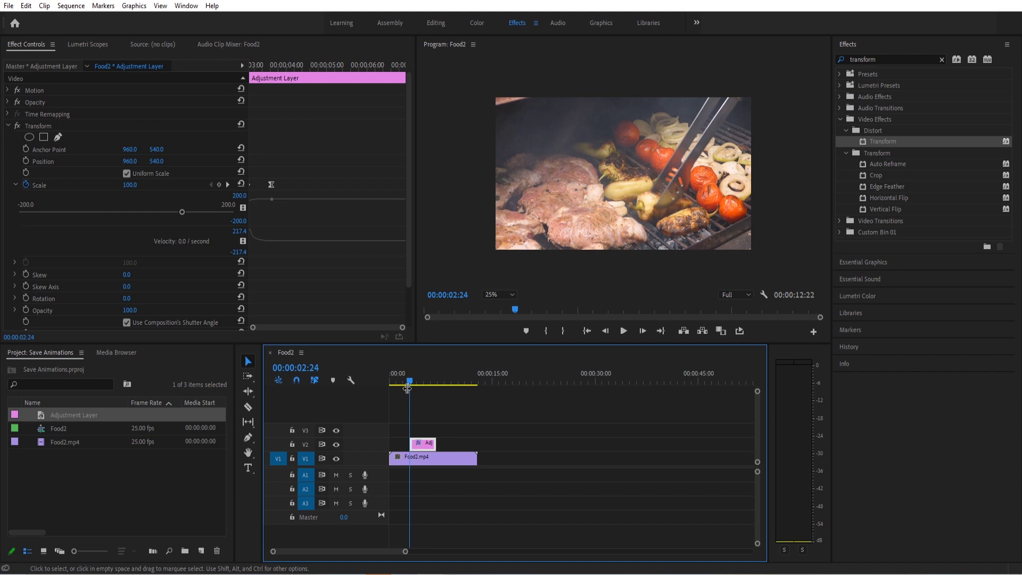
Save the Transform effect as preset 'Pop Zoom Vlog', anchored to In Point
{"action": "right_click", "coordinate": [43, 124]}
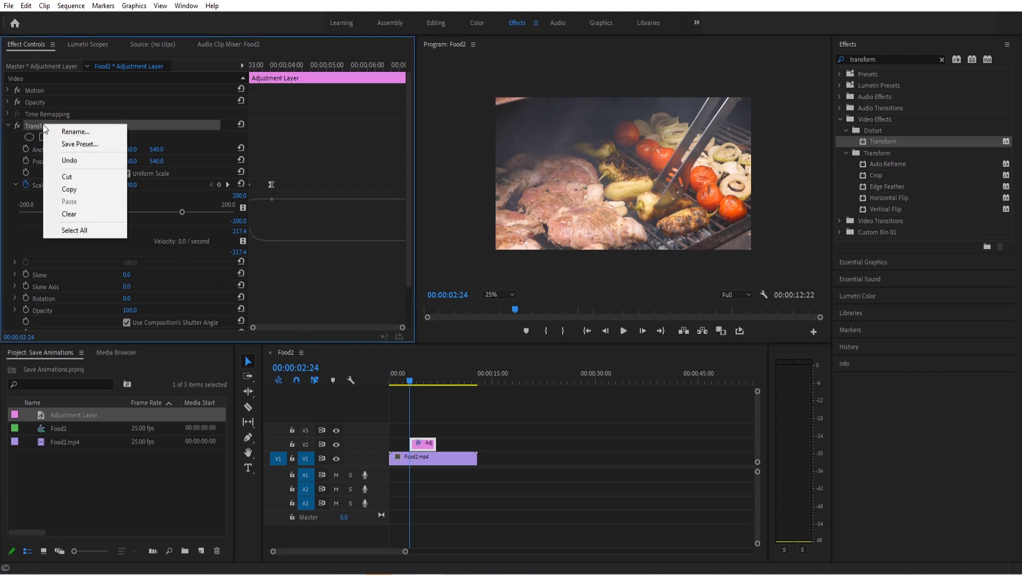
{"action": "left_click", "coordinate": [74, 144]}
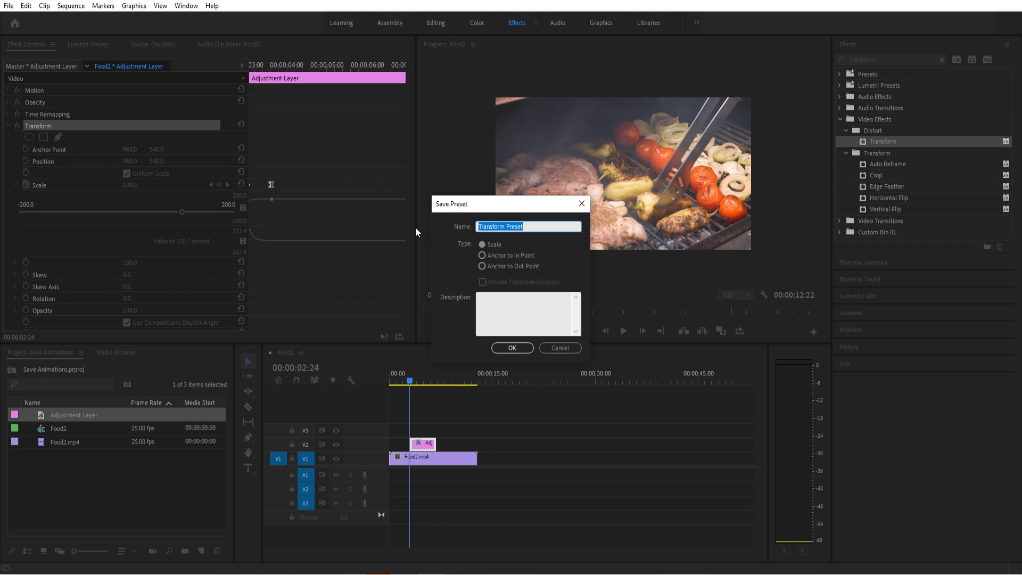
{"action": "type", "text": "Pop Zoom V1"}
{"action": "type", "text": "og"}
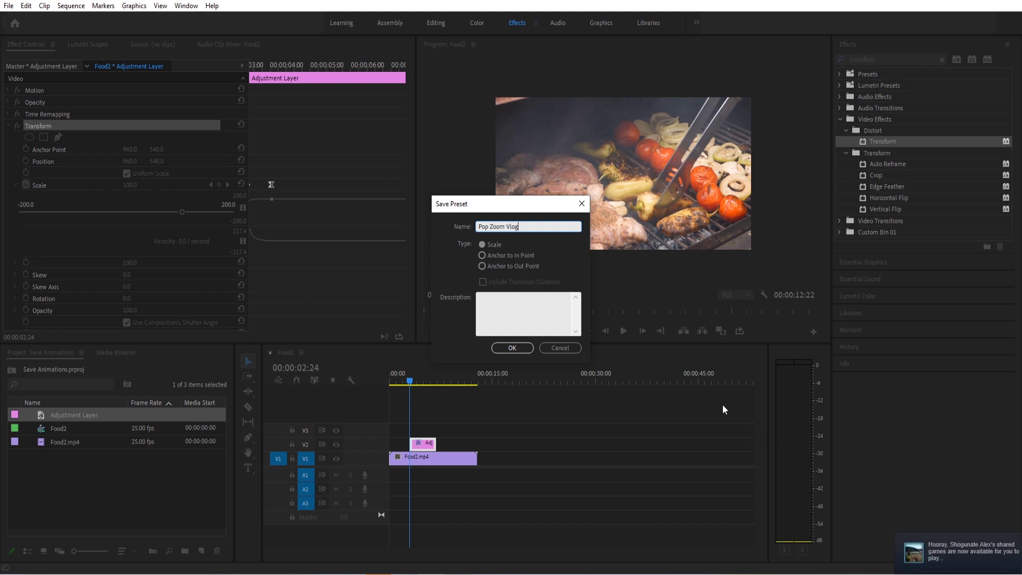
{"action": "left_click", "coordinate": [482, 255]}
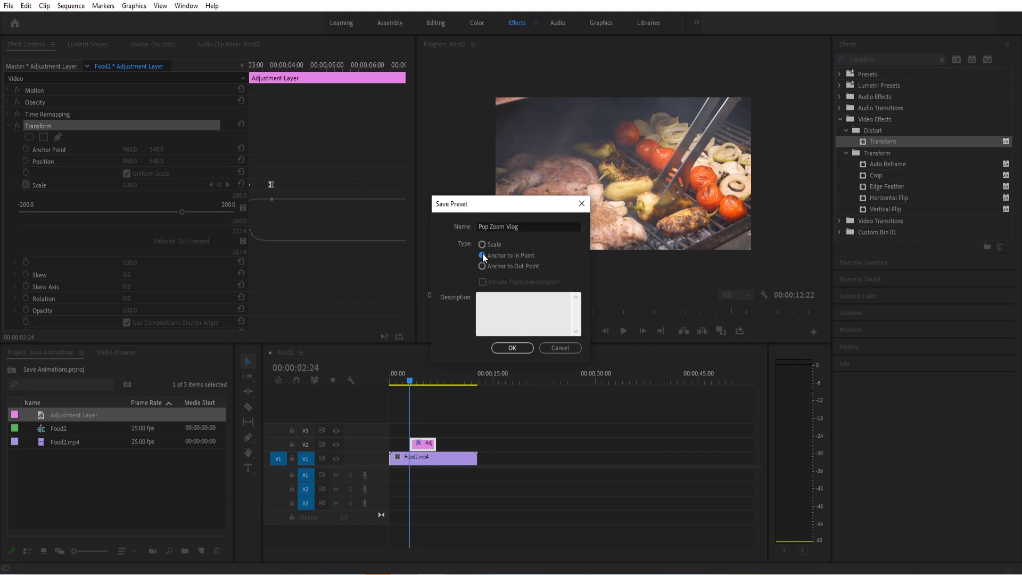
{"action": "left_click", "coordinate": [507, 351]}
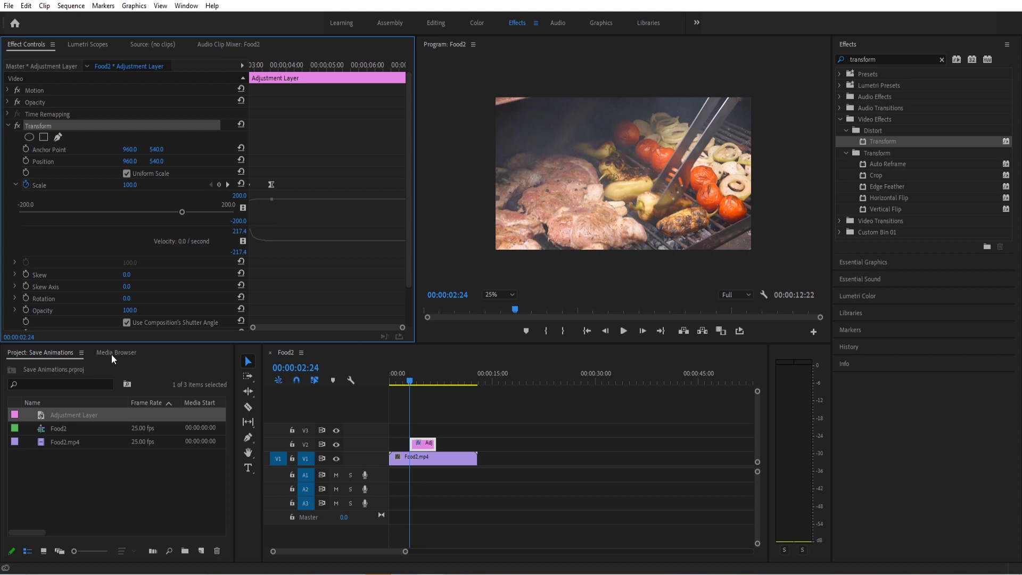
Create a new presets bin named 'My Presets' in the Effects panel's Presets folder
{"action": "left_click", "coordinate": [841, 120]}
{"action": "left_click", "coordinate": [841, 74]}
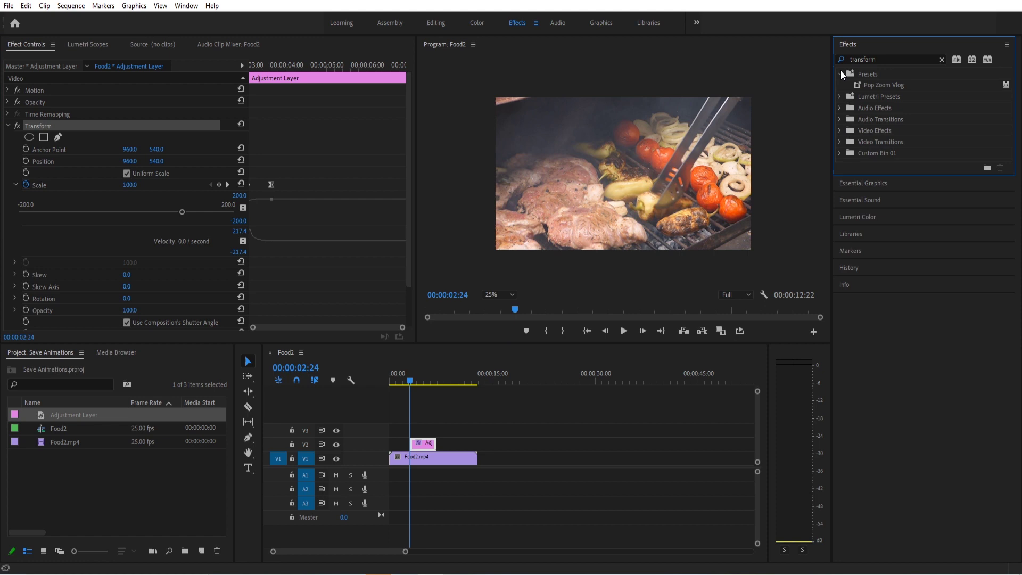
{"action": "left_click", "coordinate": [887, 85]}
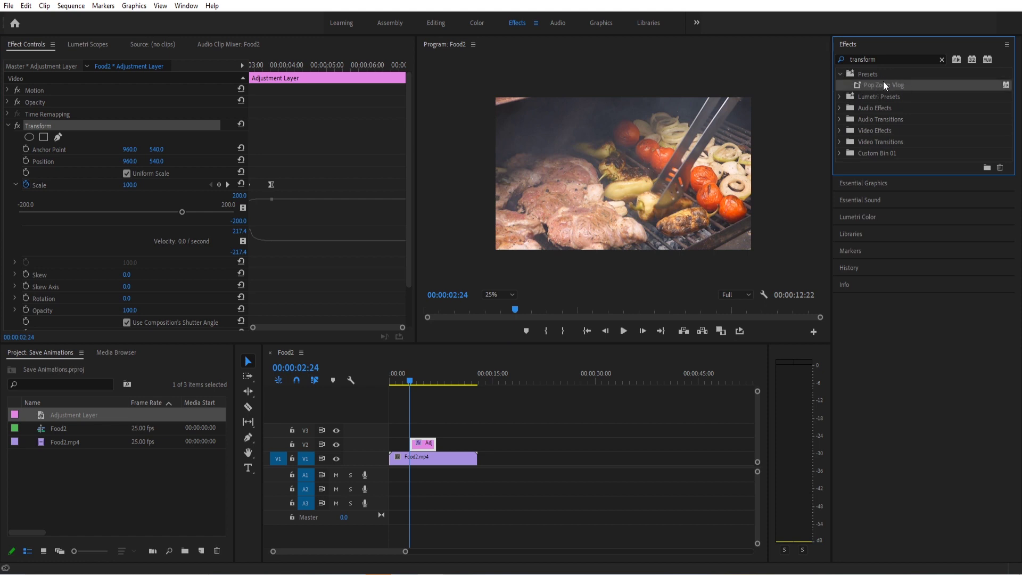
{"action": "right_click", "coordinate": [876, 76]}
{"action": "left_click", "coordinate": [895, 84]}
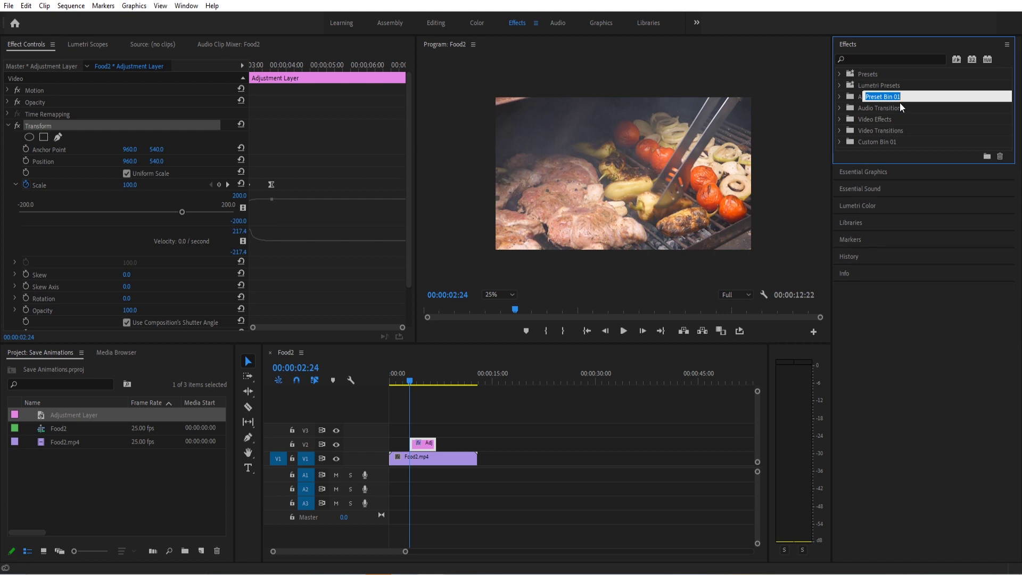
{"action": "type", "text": "My"}
{"action": "type", "text": " Presets"}
{"action": "key", "text": "Return"}
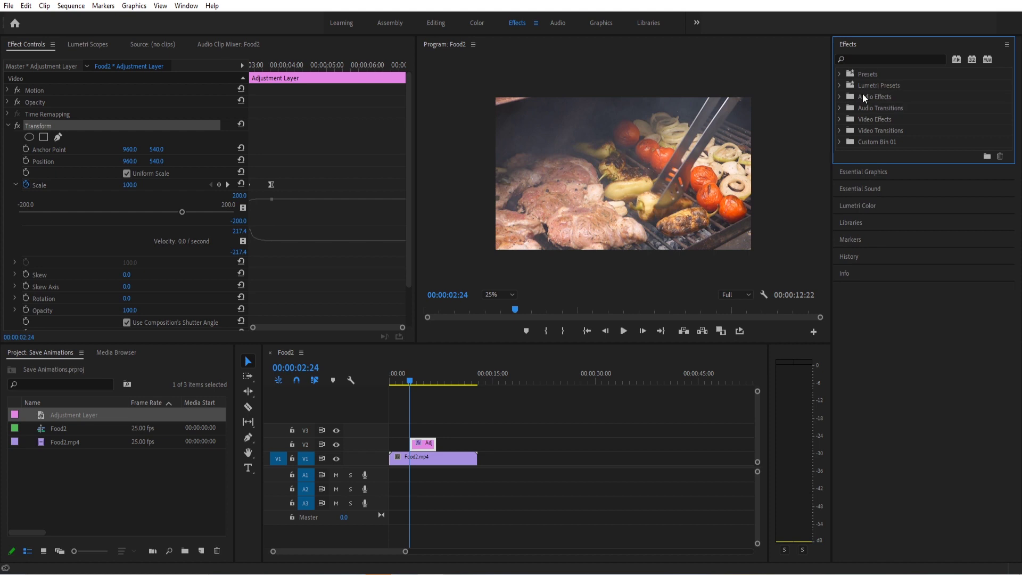
Move the Pop Zoom Vlog preset into the new bin and select the adjustment layer on V2
{"action": "left_click", "coordinate": [839, 75]}
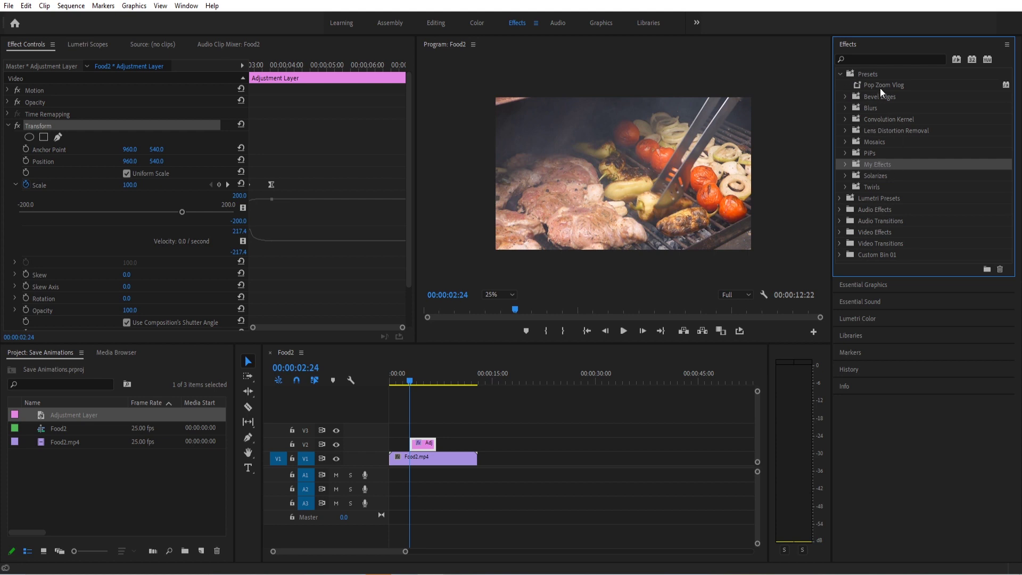
{"action": "left_click_drag", "start_coordinate": [880, 88], "coordinate": [863, 165]}
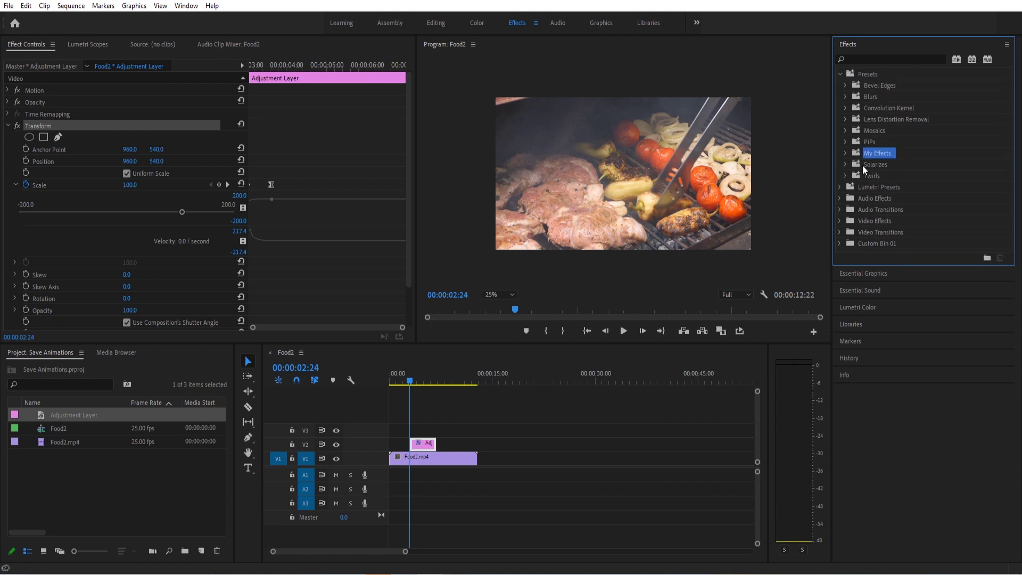
{"action": "left_click", "coordinate": [846, 153]}
{"action": "left_click", "coordinate": [472, 407]}
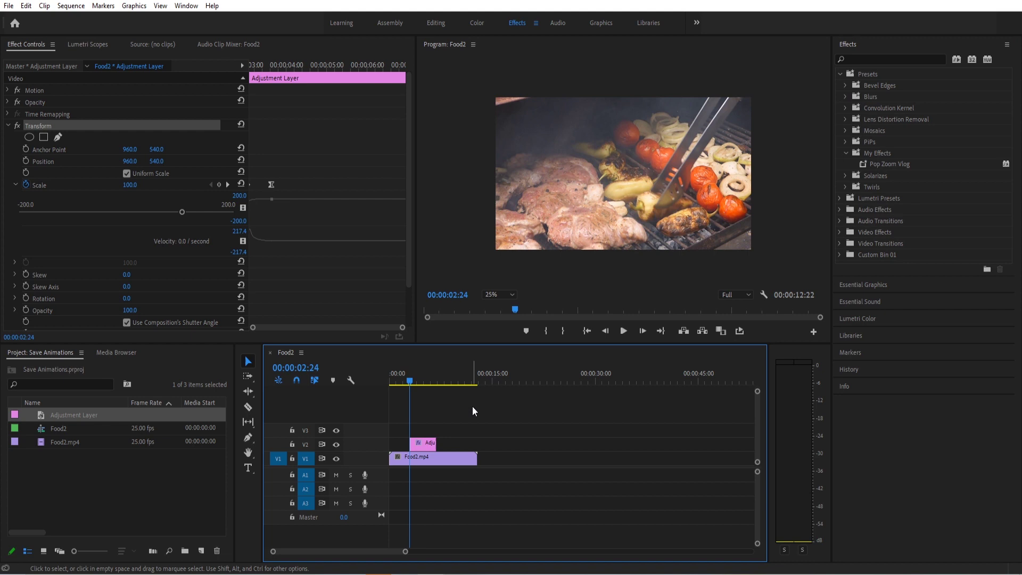
{"action": "left_click", "coordinate": [429, 445]}
Delete the V2 adjustment layer and apply Pop Zoom Vlog directly to Food2.mp4
{"action": "key", "text": "Delete"}
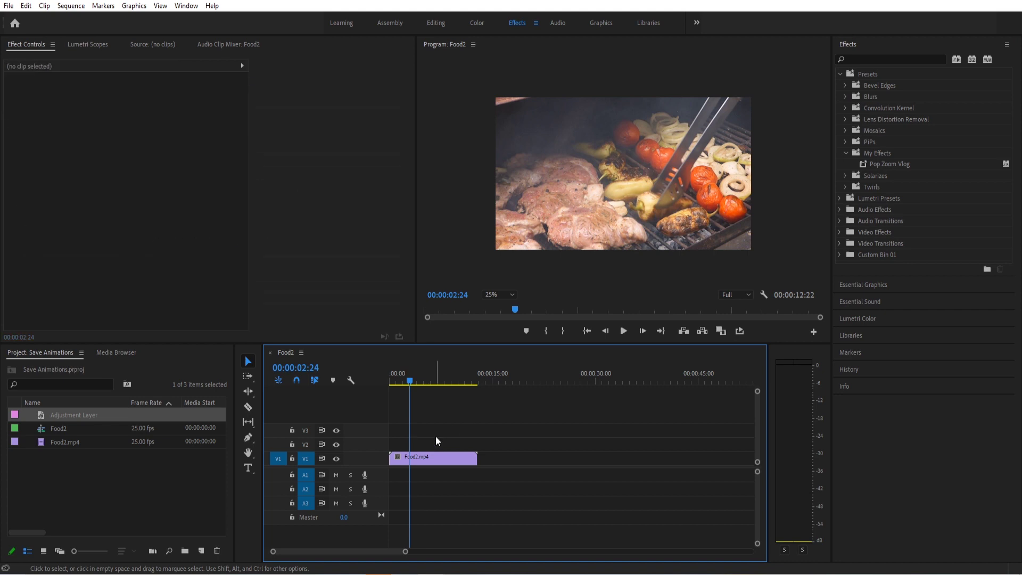
{"action": "left_click_drag", "start_coordinate": [886, 164], "coordinate": [419, 459]}
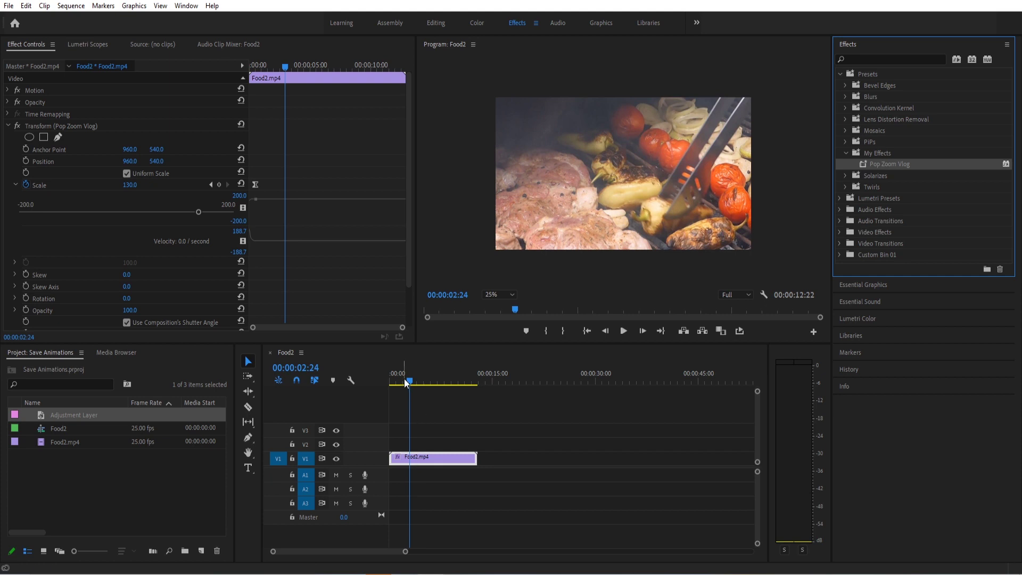
{"action": "left_click_drag", "start_coordinate": [400, 378], "coordinate": [379, 378]}
Preview the opening zoom from the sequence start, then undo the preset on Food2.mp4
{"action": "key", "text": "space"}
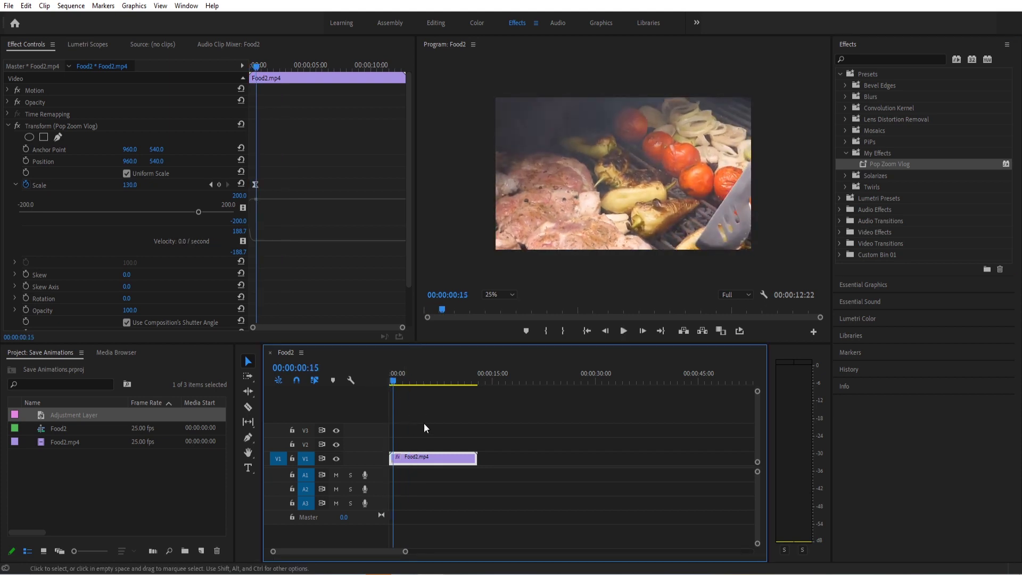
{"action": "key", "text": "space"}
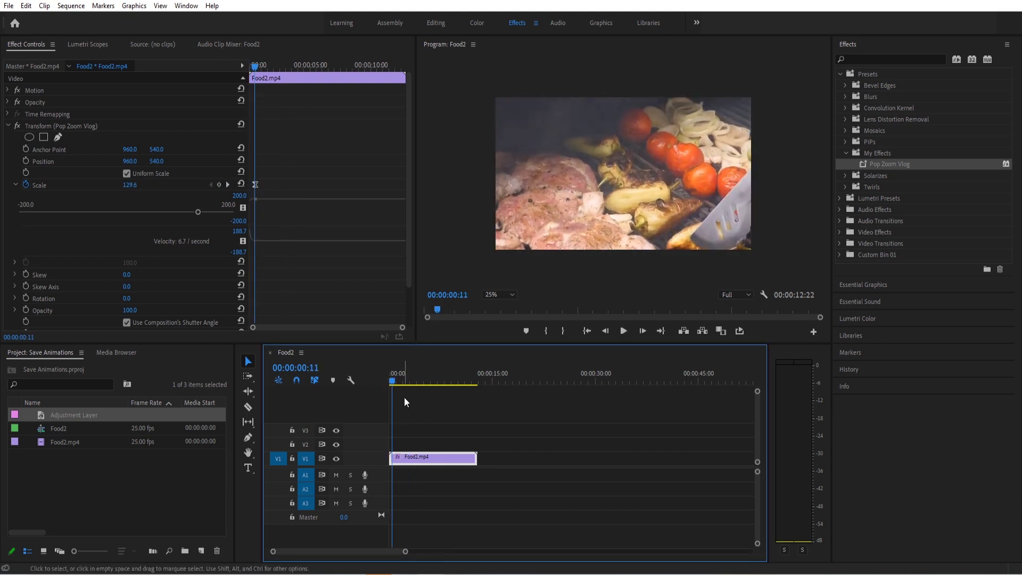
{"action": "left_click_drag", "start_coordinate": [397, 379], "coordinate": [361, 379]}
{"action": "key", "text": "space"}
{"action": "key", "text": "space"}
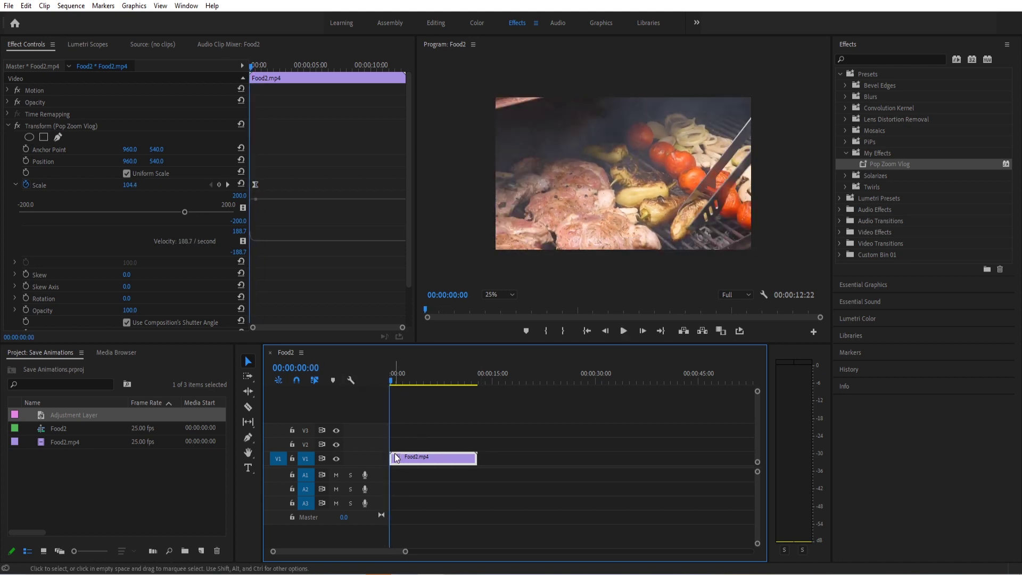
{"action": "key", "text": "space"}
{"action": "key", "text": "space"}
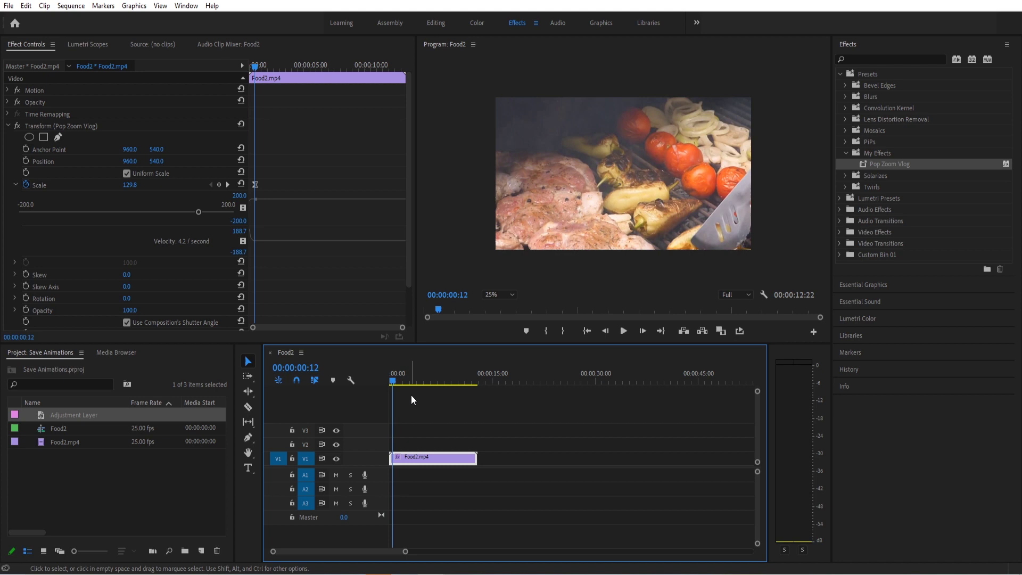
{"action": "key", "text": "ctrl+z"}
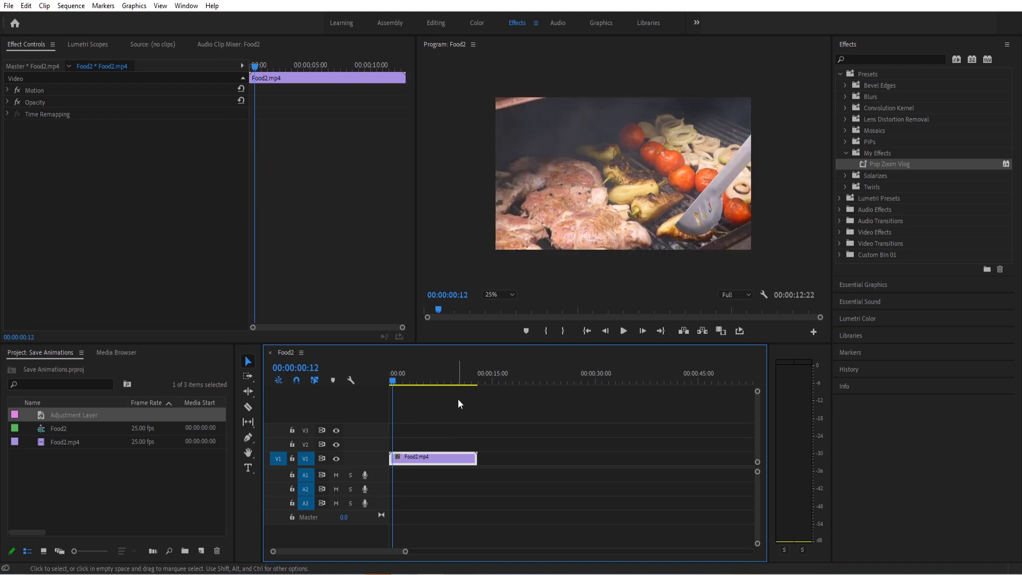
Create a new adjustment layer with default settings and place it on V2 above Food2.mp4
{"action": "left_click", "coordinate": [201, 551]}
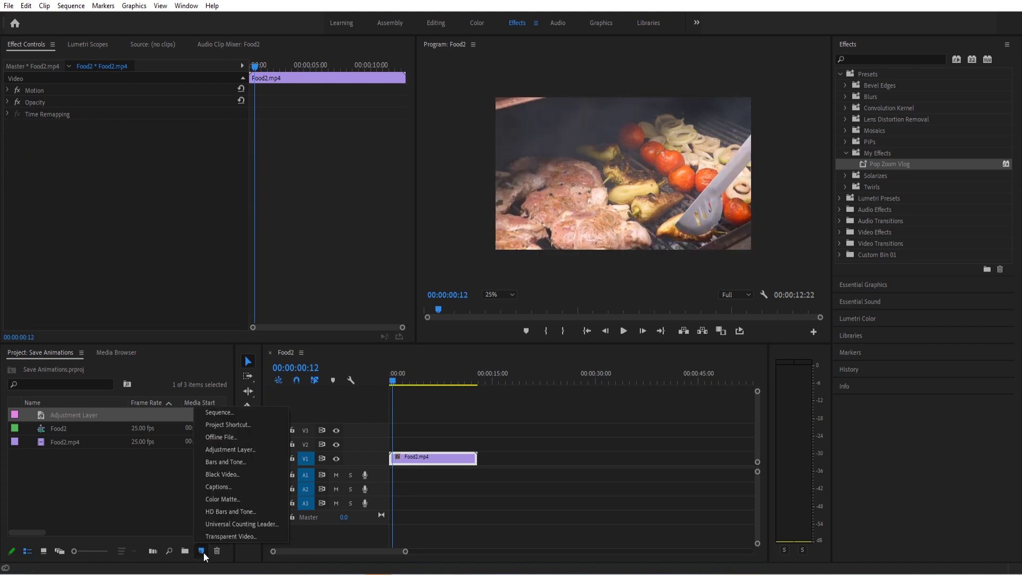
{"action": "left_click", "coordinate": [222, 449]}
{"action": "left_click", "coordinate": [537, 326]}
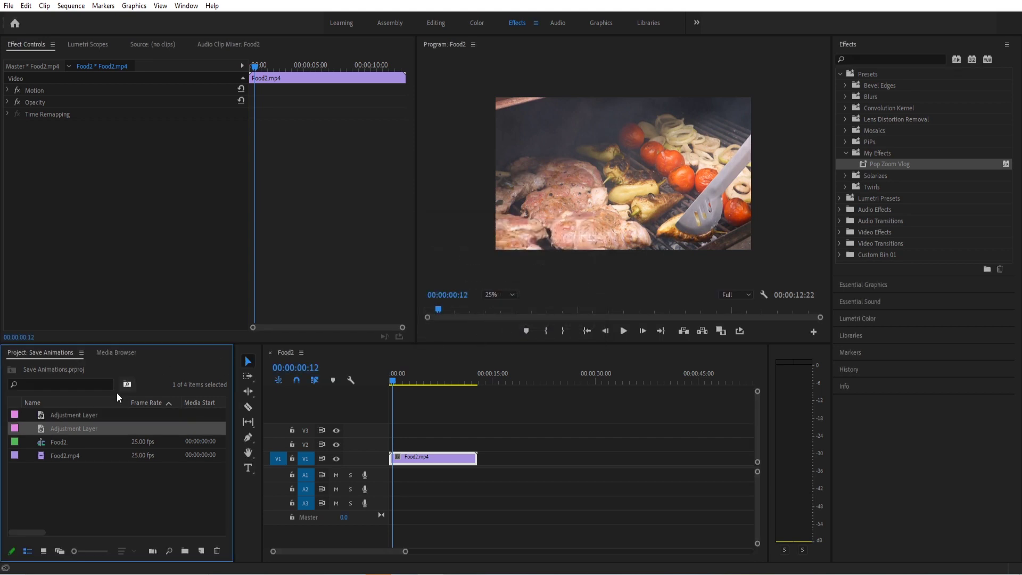
{"action": "left_click_drag", "start_coordinate": [137, 430], "coordinate": [432, 444]}
Apply Pop Zoom Vlog to the V2 adjustment layer and play back to preview the zoom
{"action": "left_click", "coordinate": [430, 376]}
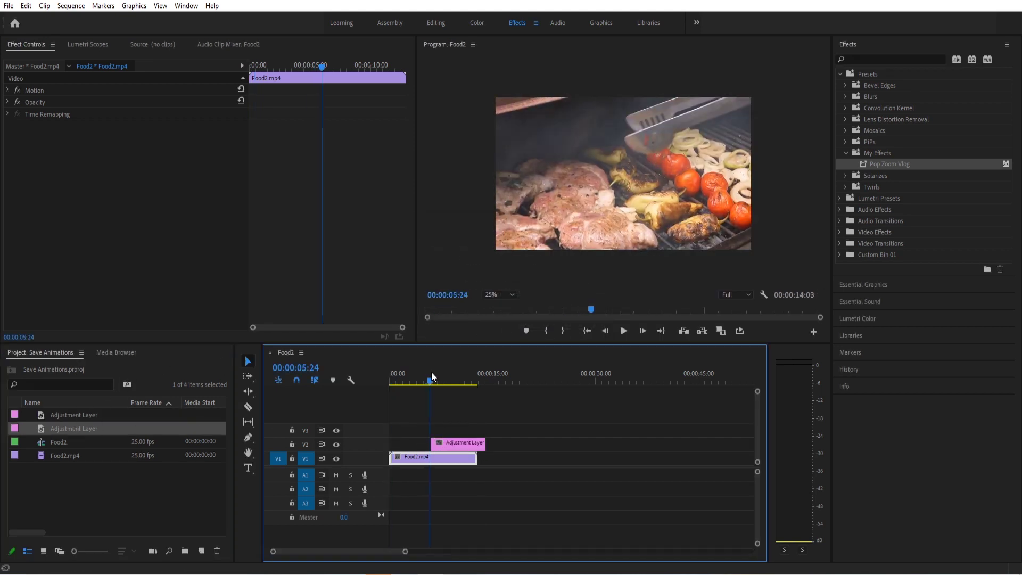
{"action": "left_click_drag", "start_coordinate": [888, 165], "coordinate": [448, 446]}
{"action": "key", "text": "space"}
{"action": "key", "text": "space"}
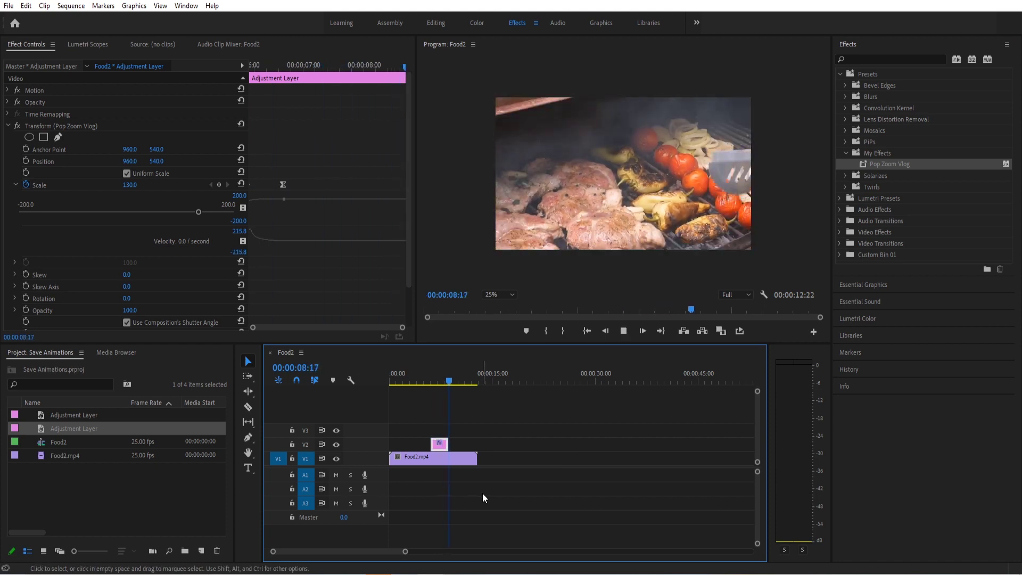
{"action": "key", "text": "space"}
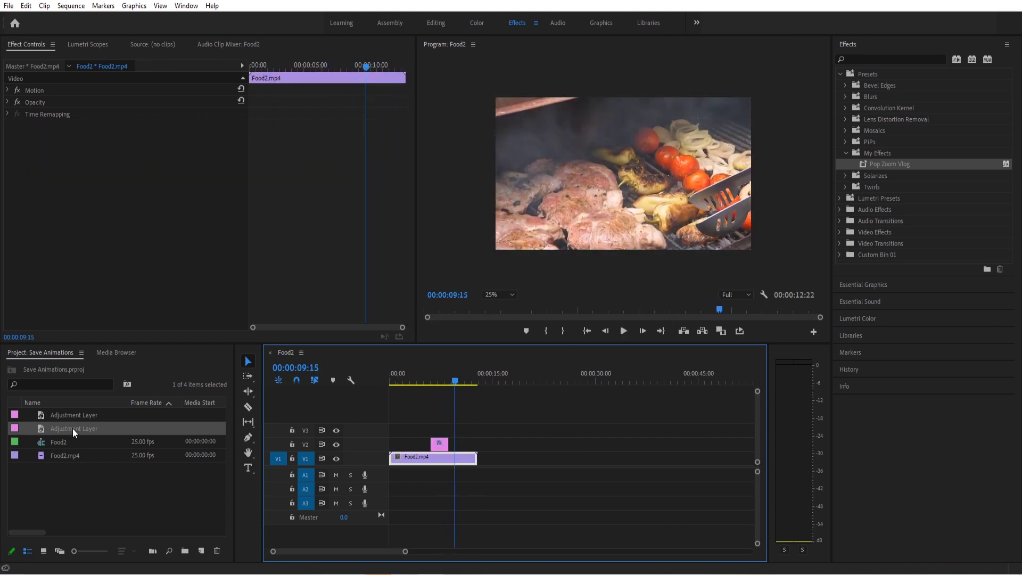
Add another adjustment layer on V2 around 00:00:11 with Pop Zoom Vlog, and preview the second zoom
{"action": "left_click_drag", "start_coordinate": [73, 428], "coordinate": [467, 446]}
{"action": "left_click_drag", "start_coordinate": [881, 165], "coordinate": [463, 443]}
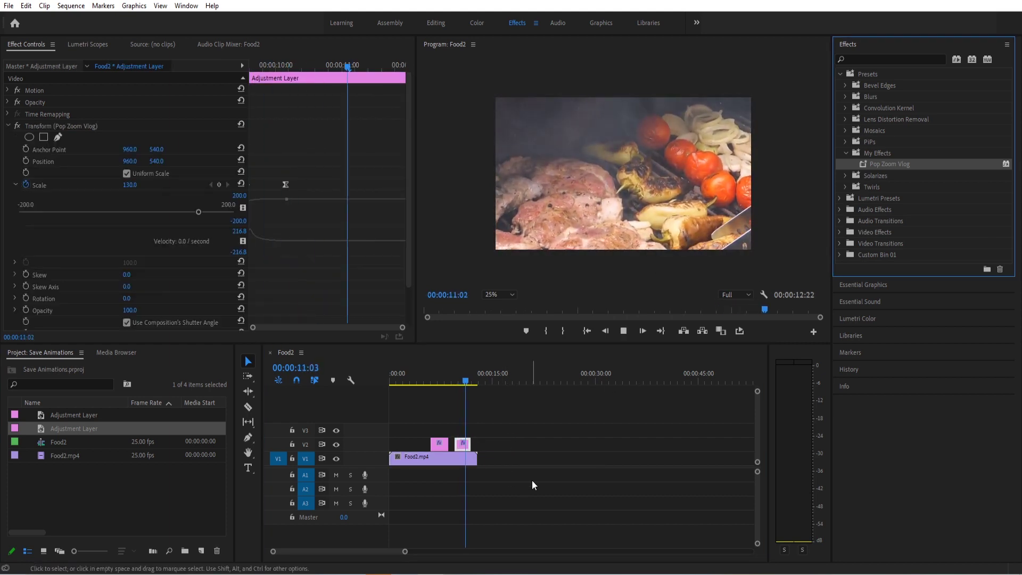
{"action": "key", "text": "space"}
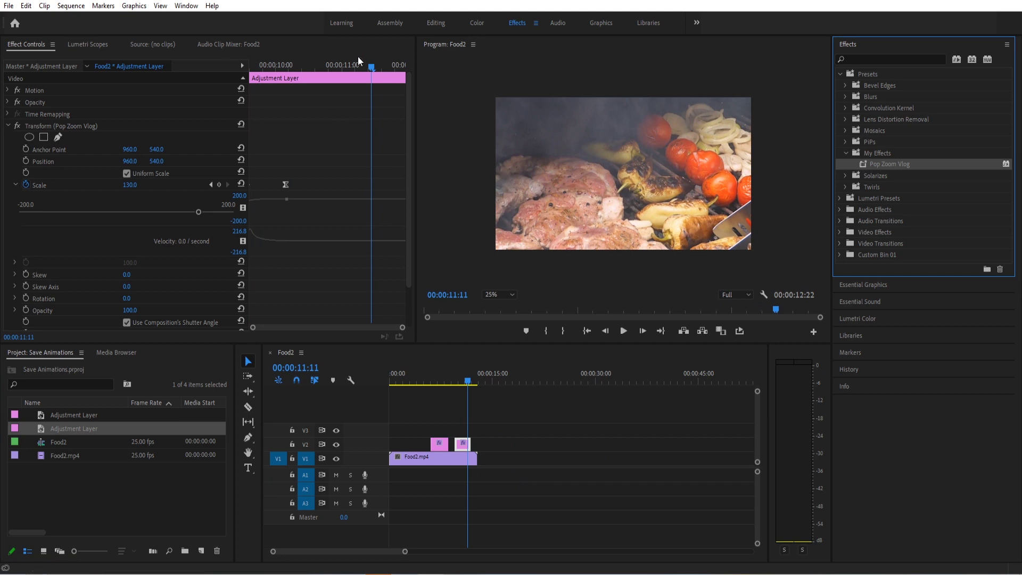
{"action": "mouse_move", "coordinate": [360, 57]}
{"action": "left_mouse_down"}
{"action": "mouse_move", "coordinate": [375, 59]}
{"action": "mouse_move", "coordinate": [358, 62]}
{"action": "mouse_move", "coordinate": [369, 66]}
{"action": "left_mouse_up"}
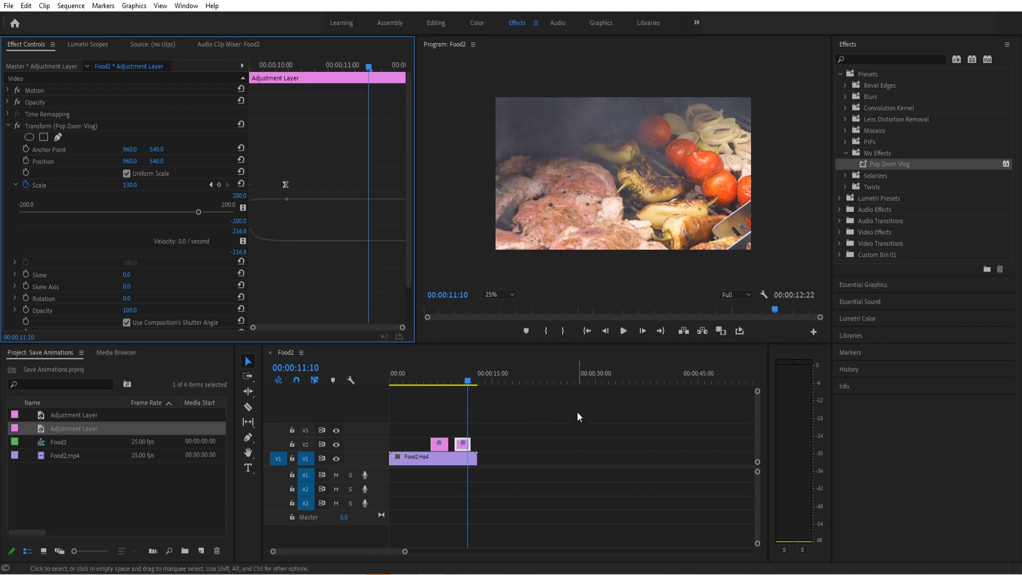
{"action": "left_click", "coordinate": [456, 376]}
{"action": "key", "text": "space"}
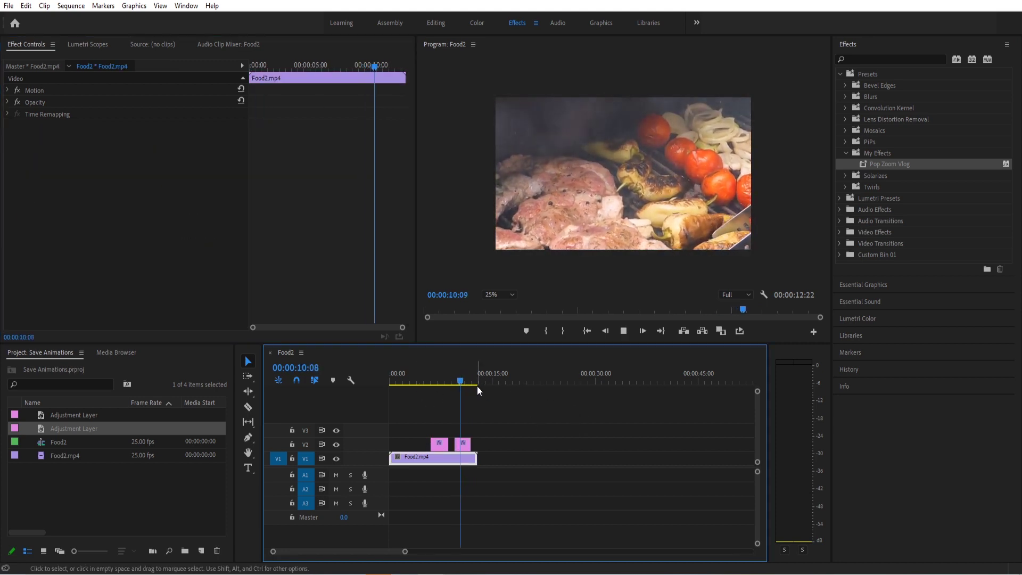
{"action": "key", "text": "space"}
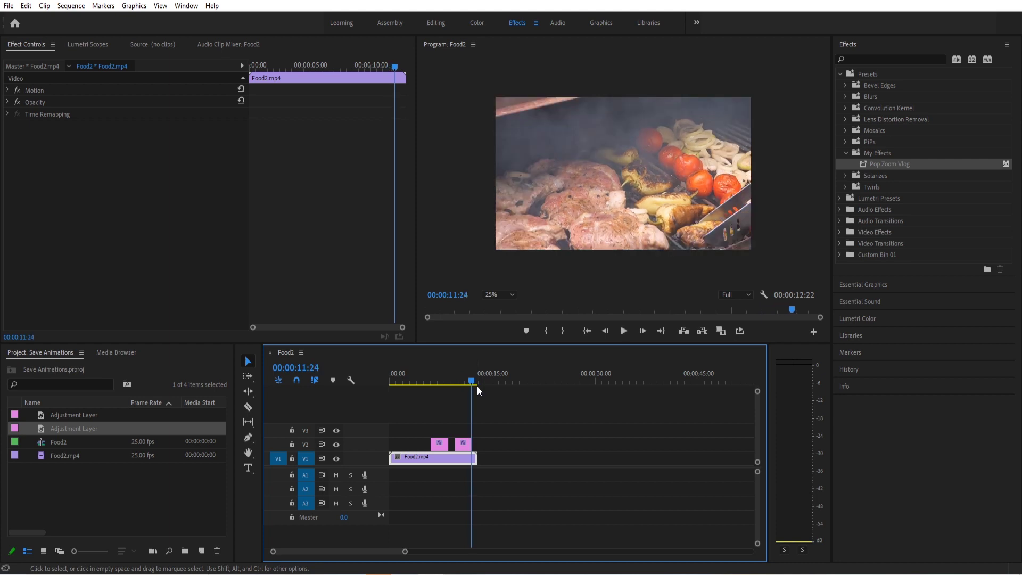